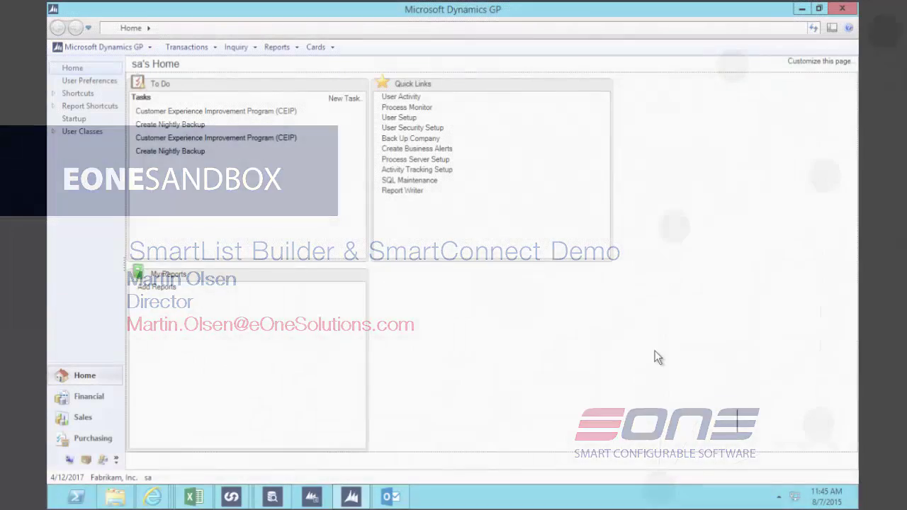
- Load the Sales > Agent Commission SmartList, showing 327 sales order line records
{"action": "key", "text": "ctrl+q"}
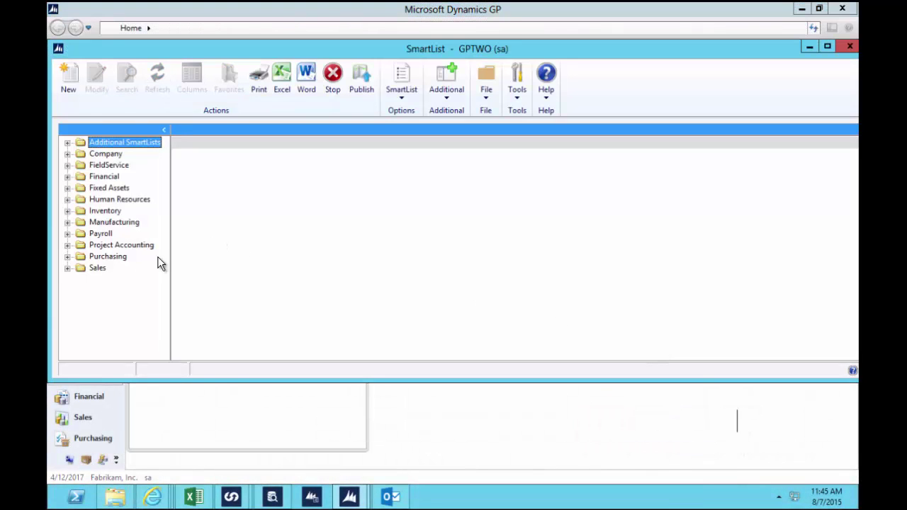
{"action": "left_click", "coordinate": [68, 268]}
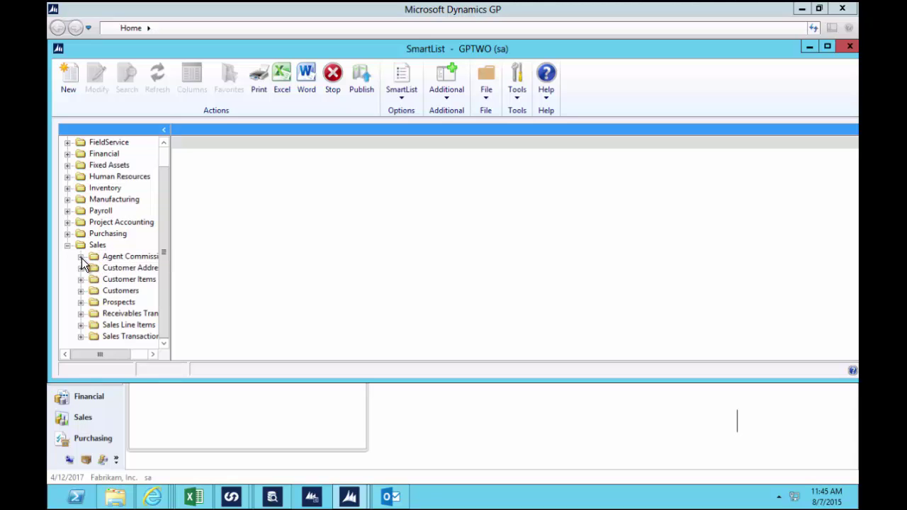
{"action": "left_click", "coordinate": [81, 258]}
{"action": "left_click", "coordinate": [113, 268]}
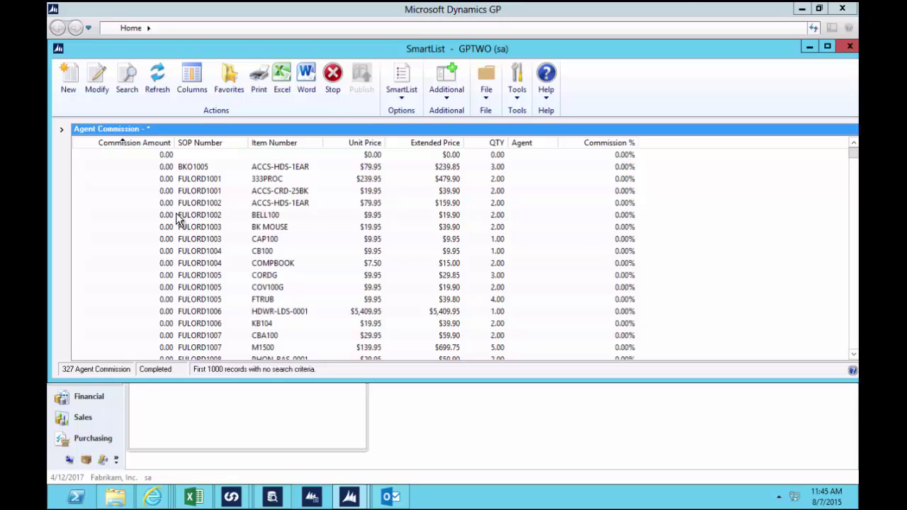
- Switch to the Agent Commission Invoices list (242 records) and glance at the Additional actions
{"action": "left_click", "coordinate": [62, 130]}
{"action": "left_click", "coordinate": [129, 256]}
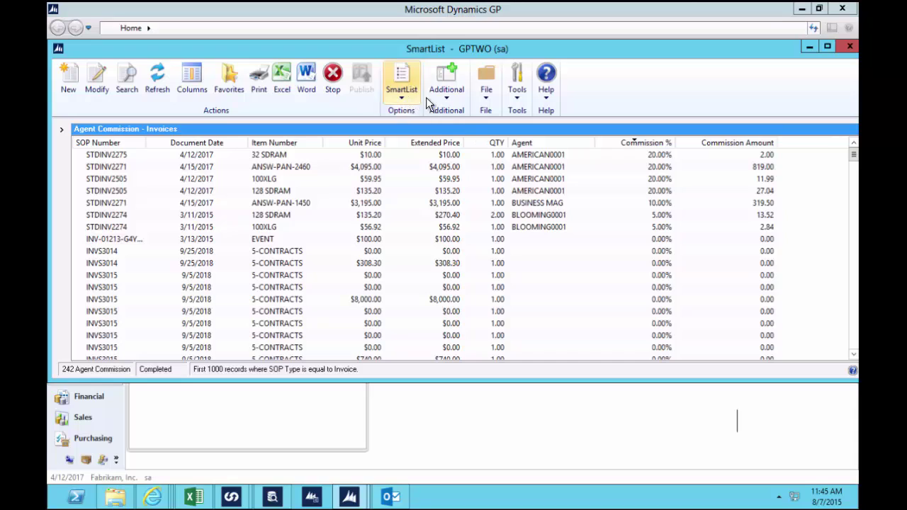
{"action": "left_click", "coordinate": [449, 98]}
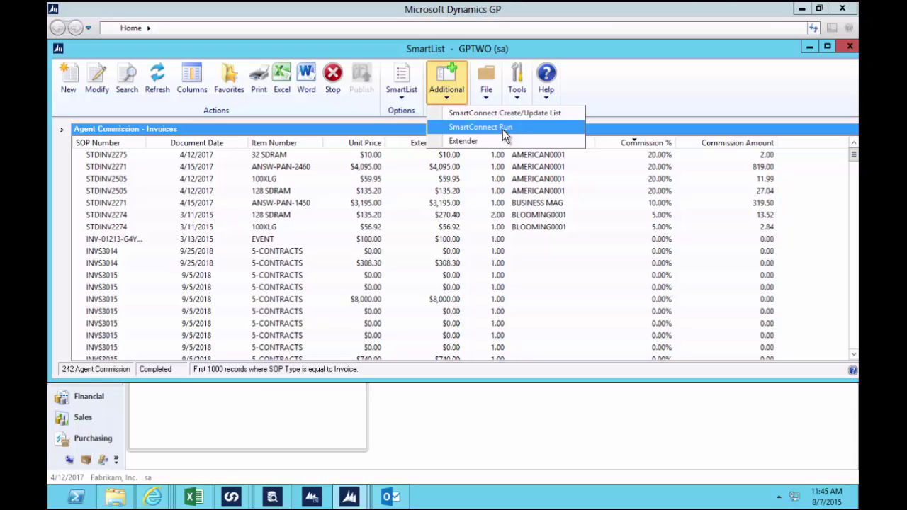
{"action": "left_click", "coordinate": [375, 170]}
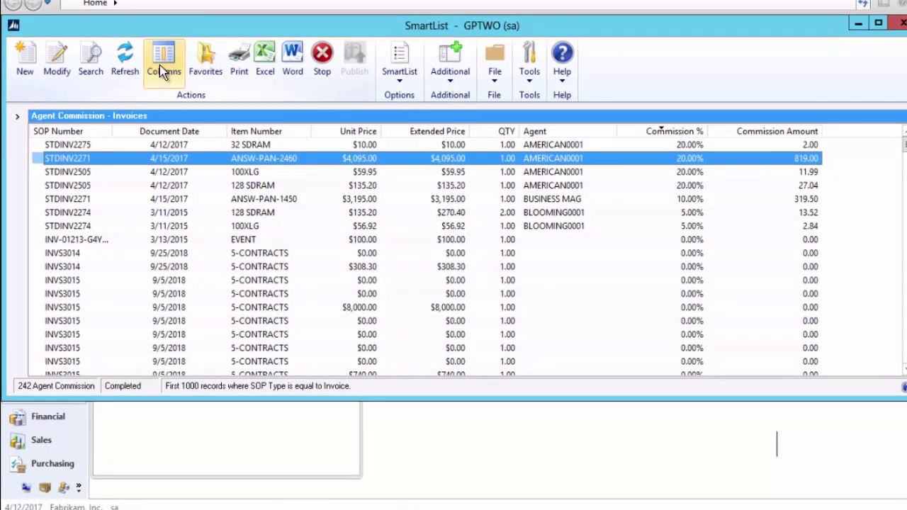
- Add a search condition Commission Amount is greater than 0, leaving 7 invoice lines
{"action": "left_click", "coordinate": [89, 61]}
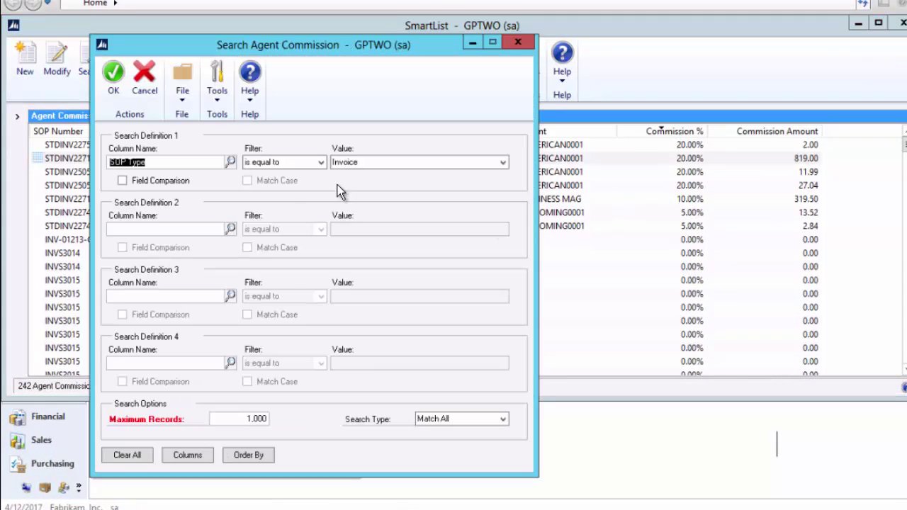
{"action": "left_click", "coordinate": [231, 229]}
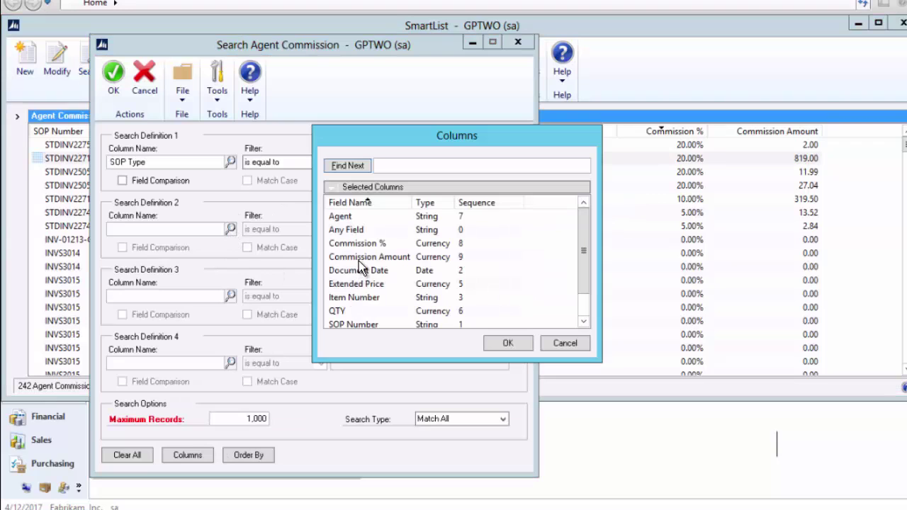
{"action": "double_click", "coordinate": [358, 261]}
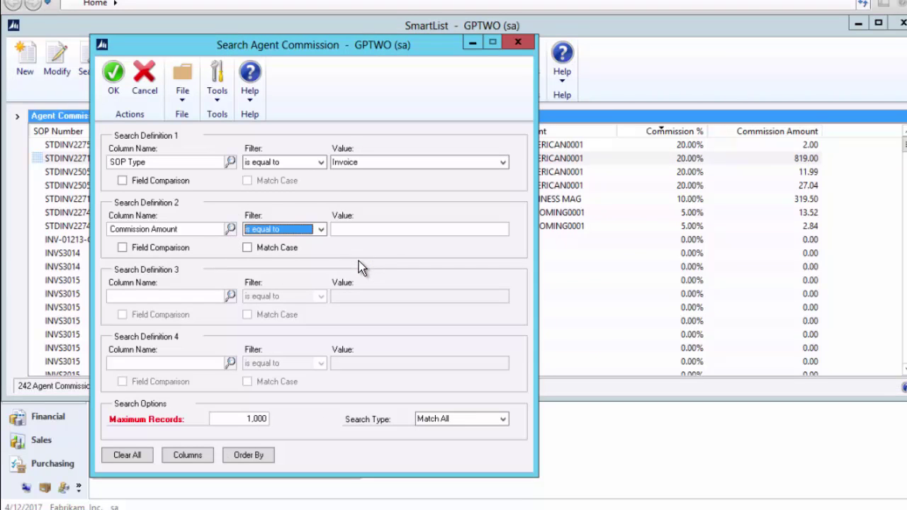
{"action": "left_click", "coordinate": [323, 230]}
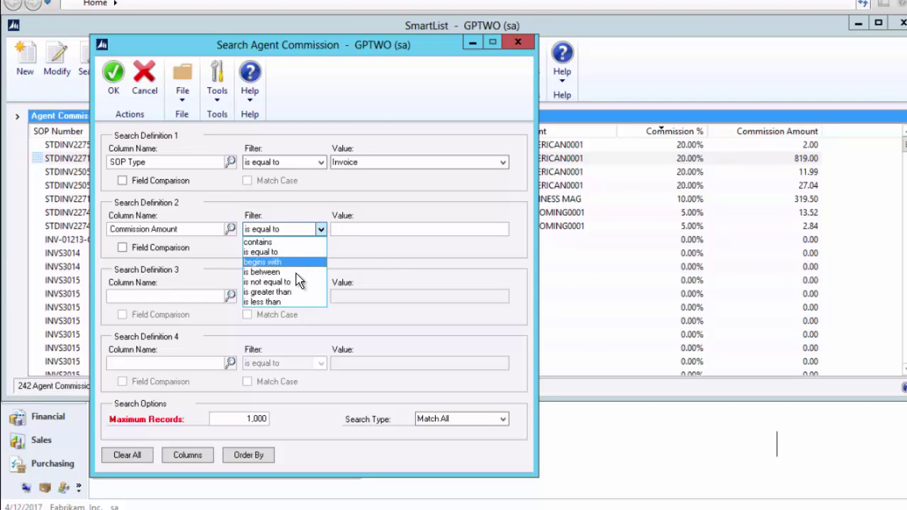
{"action": "left_click", "coordinate": [291, 293]}
{"action": "left_click", "coordinate": [367, 230]}
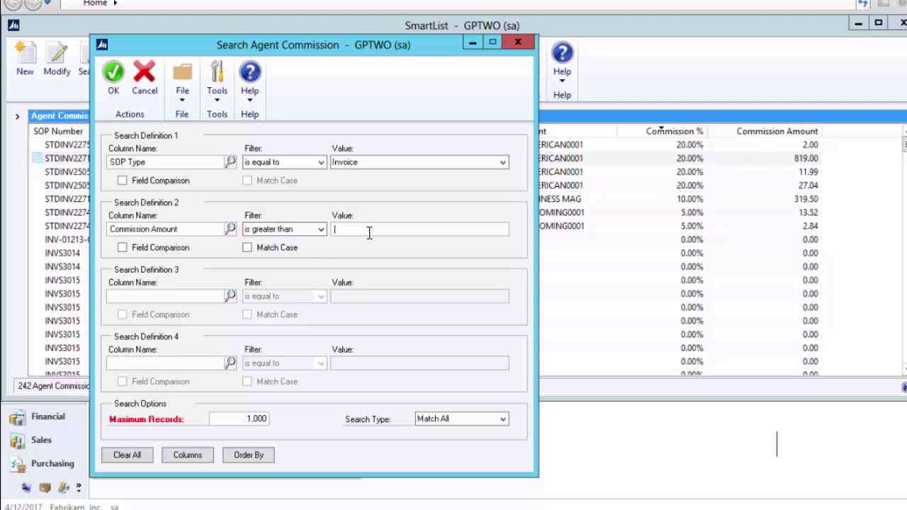
{"action": "left_click", "coordinate": [113, 73]}
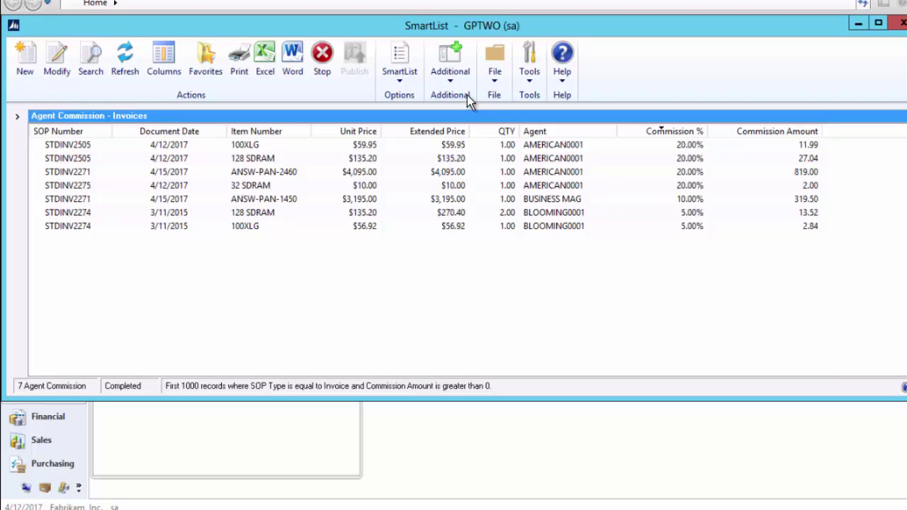
- Run the AGENTCOMMISSION SmartConnect map on the 7 filtered records and confirm it succeeds
{"action": "left_click", "coordinate": [454, 80]}
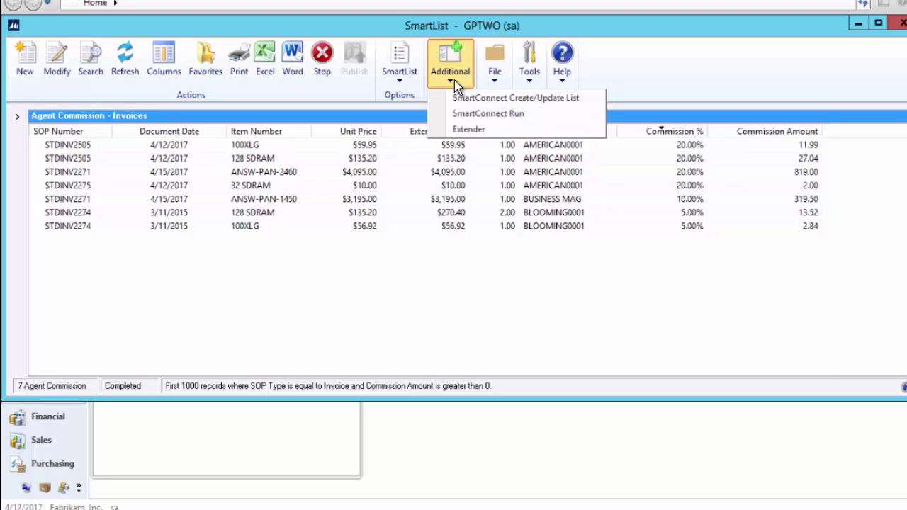
{"action": "left_click", "coordinate": [511, 114]}
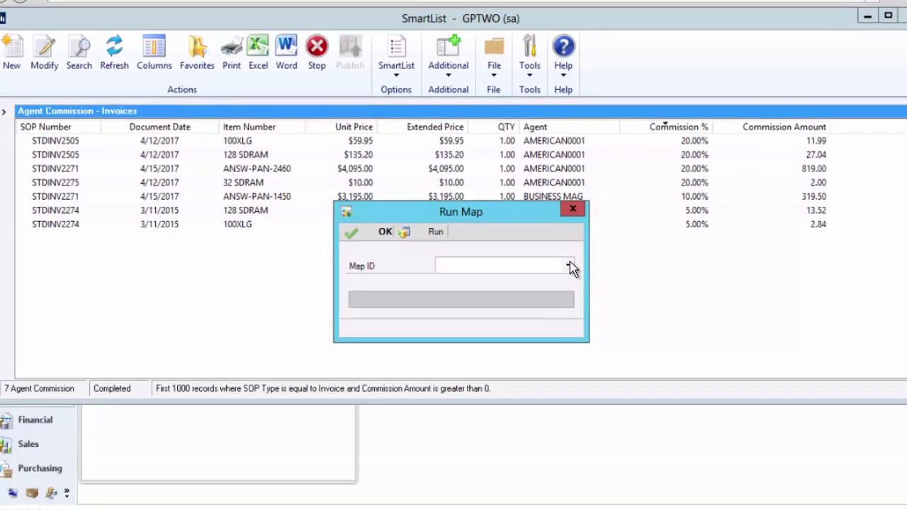
{"action": "left_click", "coordinate": [566, 264]}
{"action": "left_click", "coordinate": [538, 278]}
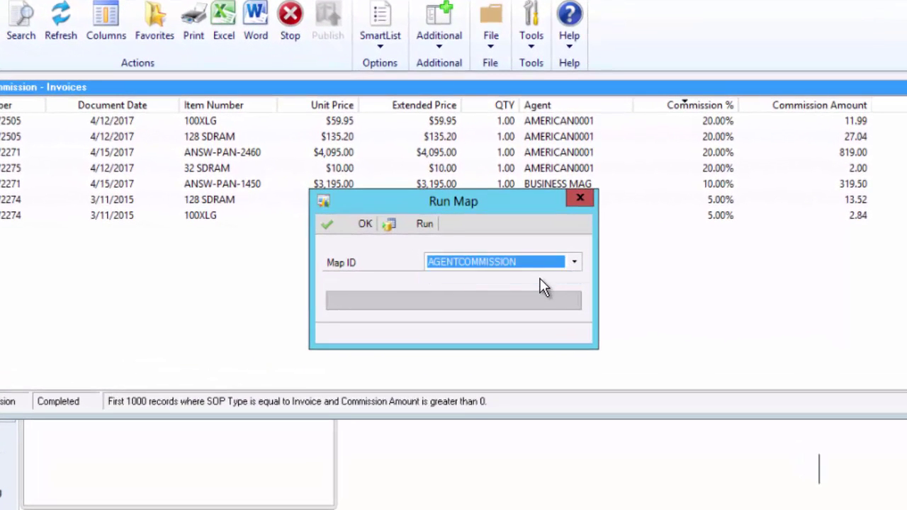
{"action": "left_click", "coordinate": [428, 224]}
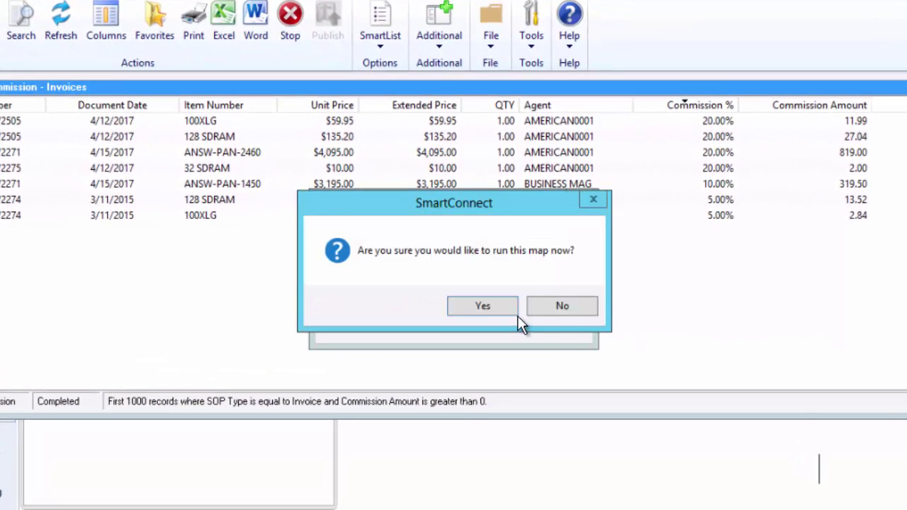
{"action": "left_click", "coordinate": [501, 308]}
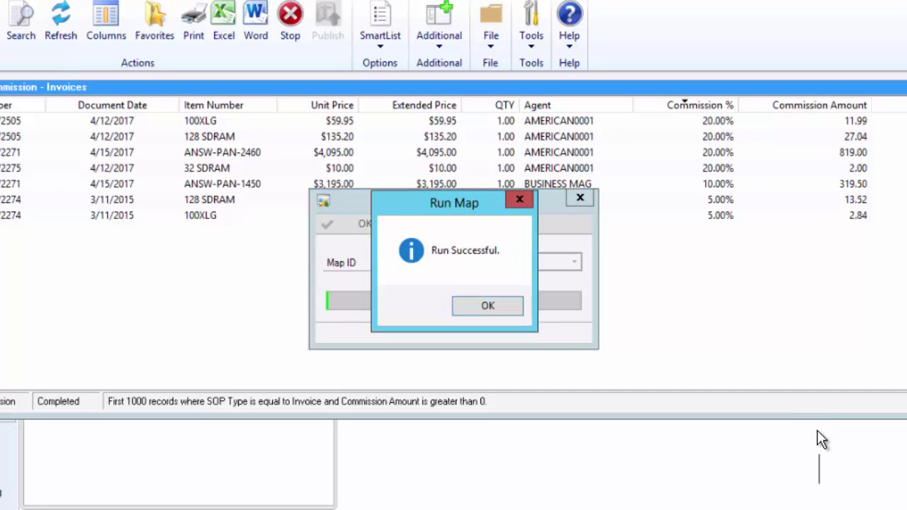
{"action": "left_click", "coordinate": [486, 307]}
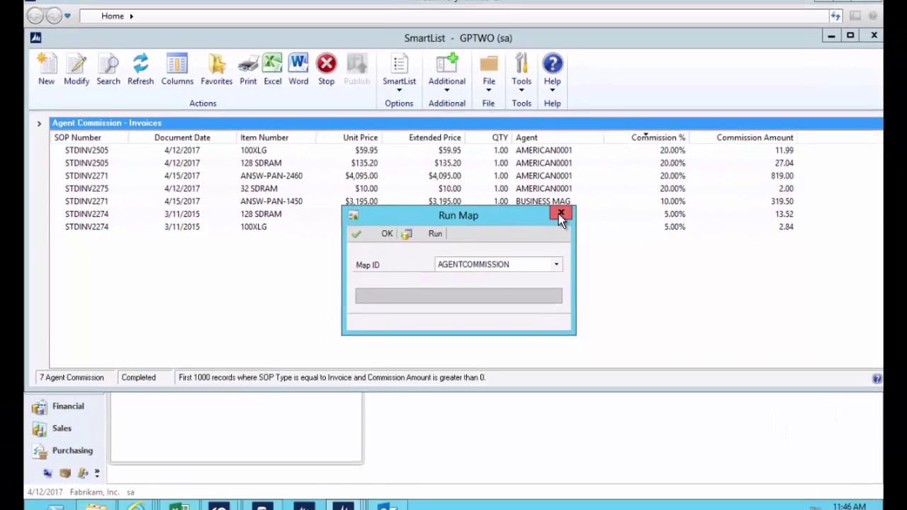
{"action": "left_click", "coordinate": [559, 214]}
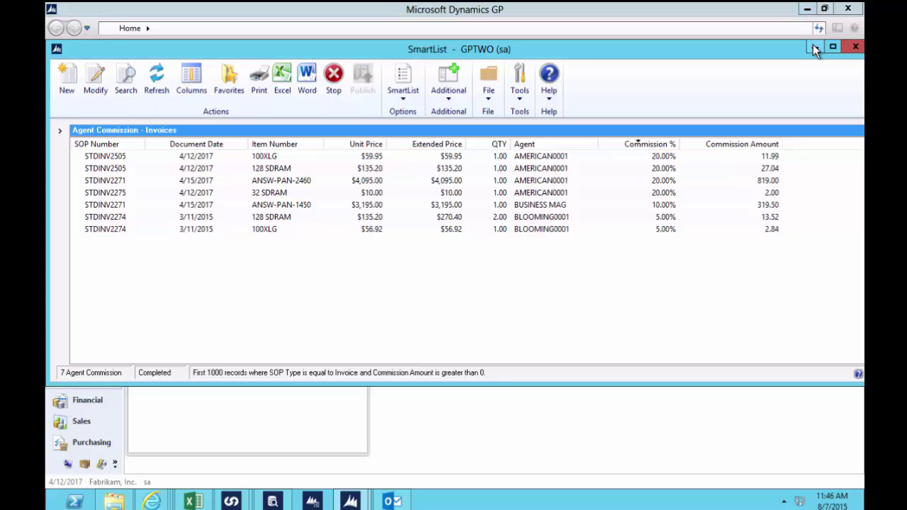
- Open Payables Transaction Entry and set vouchers to browse by voucher number
{"action": "left_click", "coordinate": [813, 48]}
{"action": "left_click", "coordinate": [187, 49]}
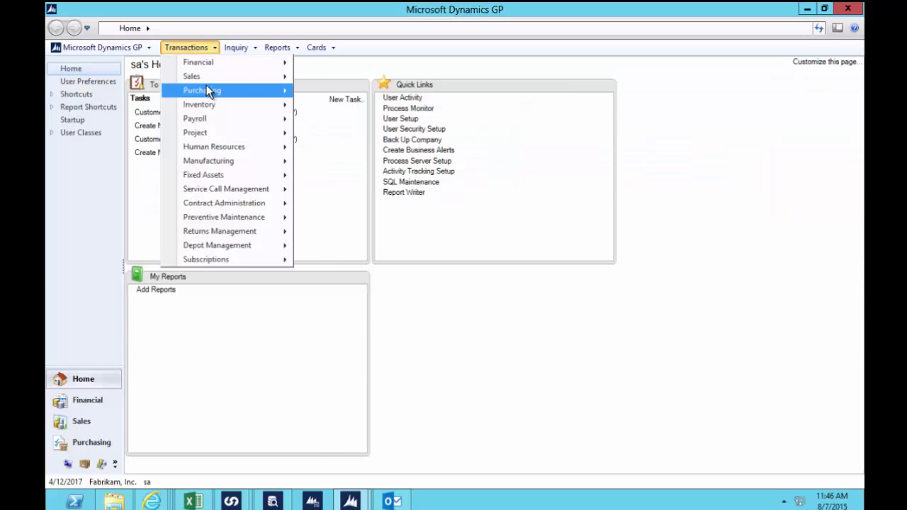
{"action": "mouse_move", "coordinate": [207, 88]}
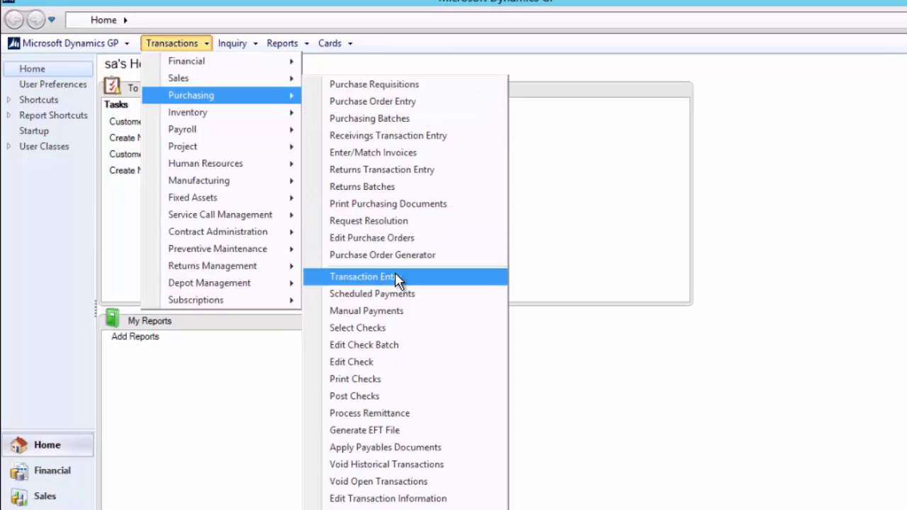
{"action": "left_click", "coordinate": [395, 277]}
{"action": "left_click", "coordinate": [301, 466]}
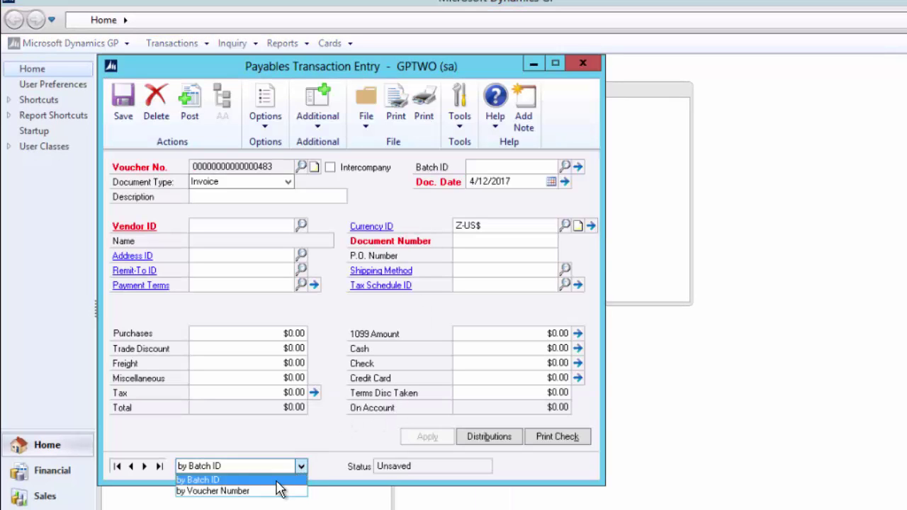
{"action": "left_click", "coordinate": [280, 489]}
- Review the latest COMMS batch vouchers, then clear and close the entry without saving
{"action": "left_click", "coordinate": [160, 465]}
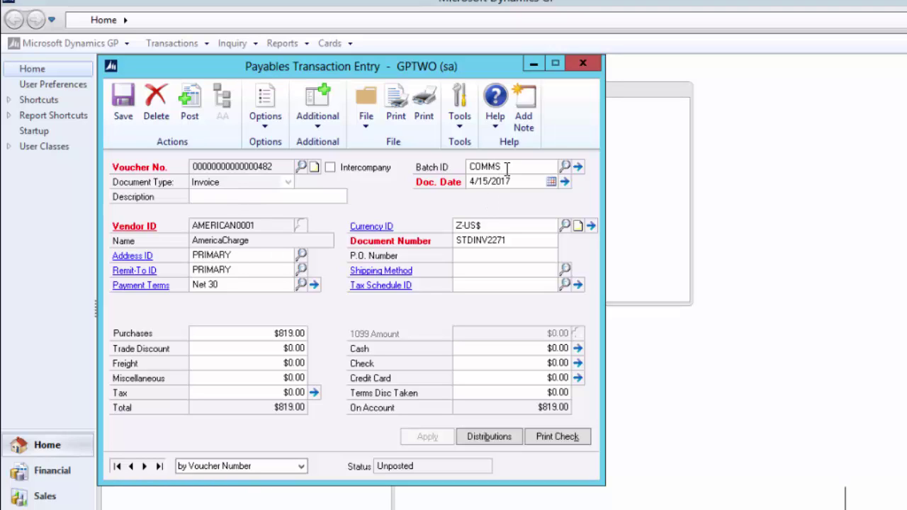
{"action": "double_click", "coordinate": [467, 167]}
{"action": "left_click", "coordinate": [131, 466]}
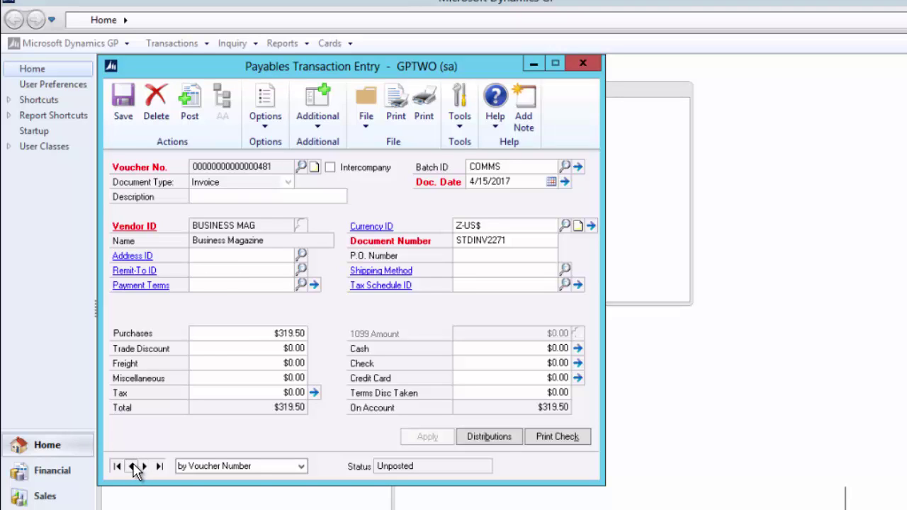
{"action": "left_click", "coordinate": [131, 466]}
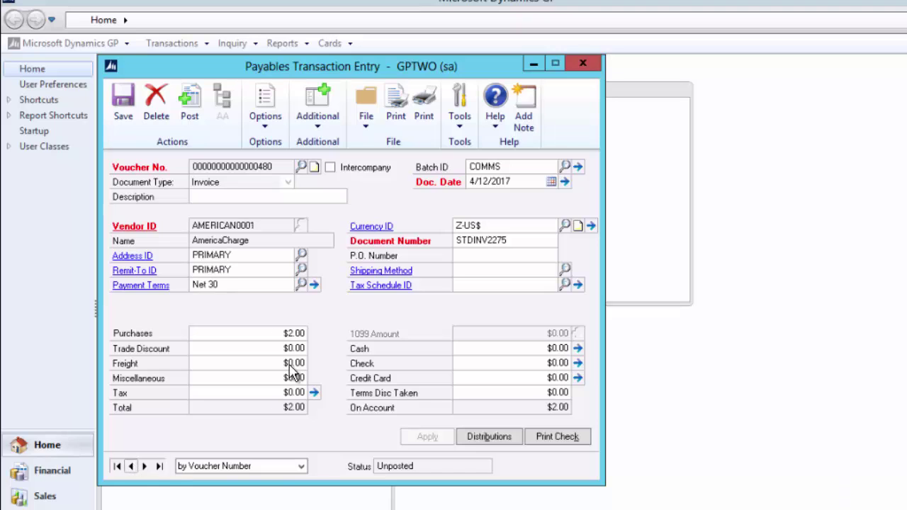
{"action": "left_click", "coordinate": [131, 466]}
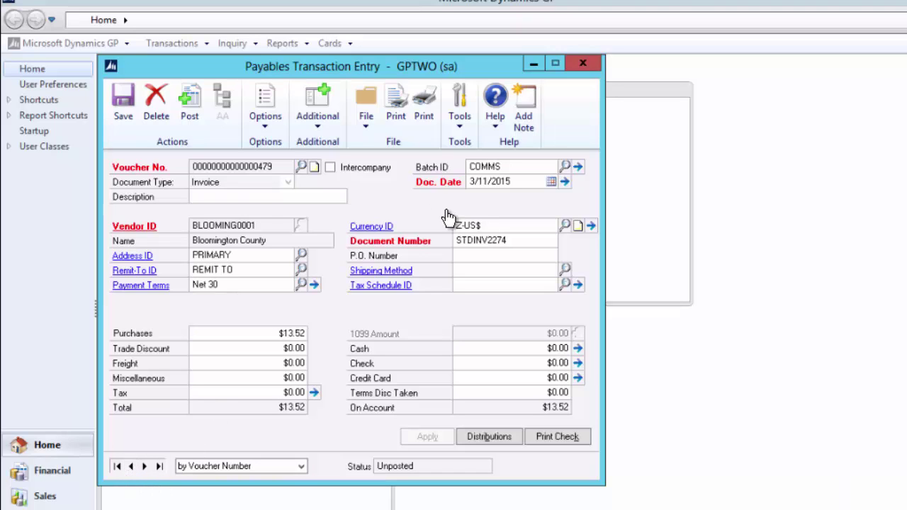
{"action": "left_click", "coordinate": [120, 113]}
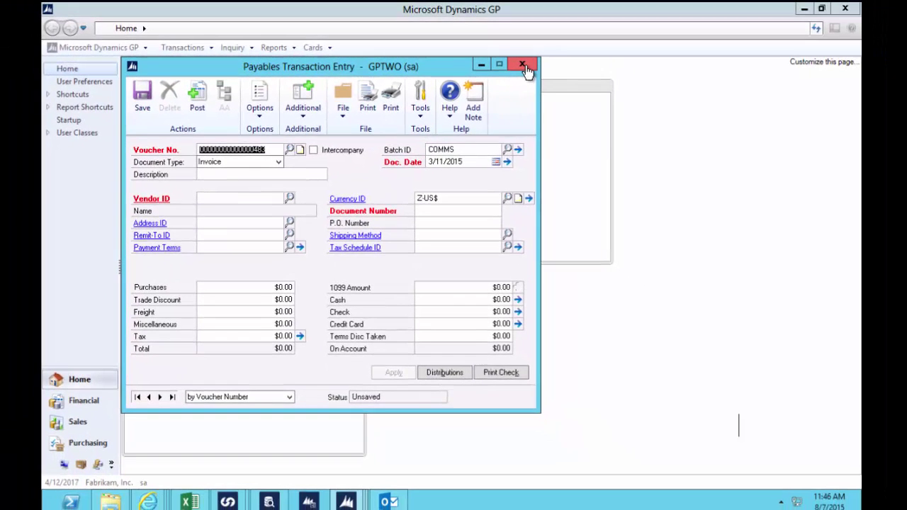
{"action": "left_click", "coordinate": [524, 66]}
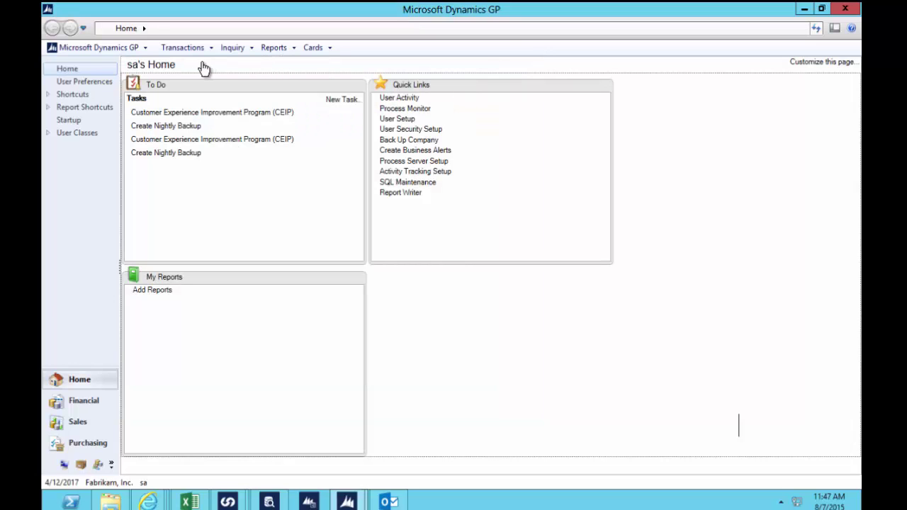
- Open Vendor Maintenance and browse to the A Travel Company vendor
{"action": "left_click", "coordinate": [313, 47]}
{"action": "mouse_move", "coordinate": [354, 105]}
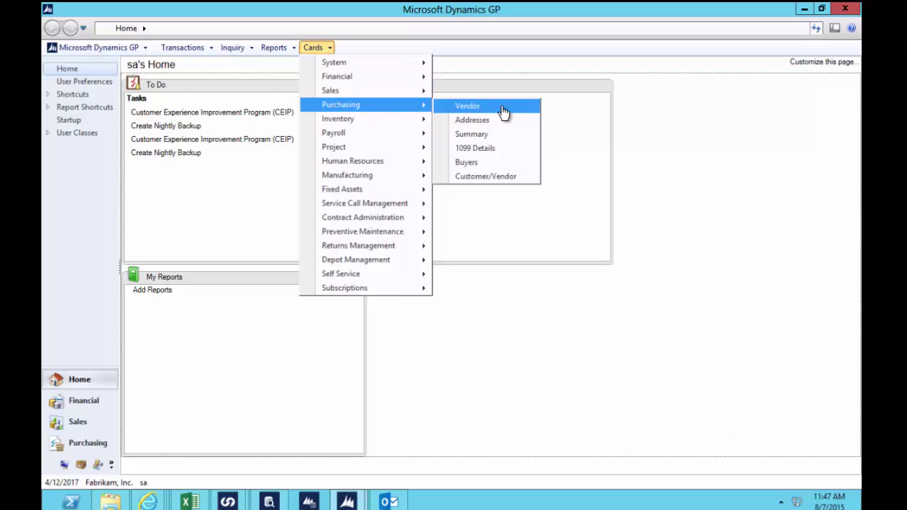
{"action": "left_click", "coordinate": [502, 112]}
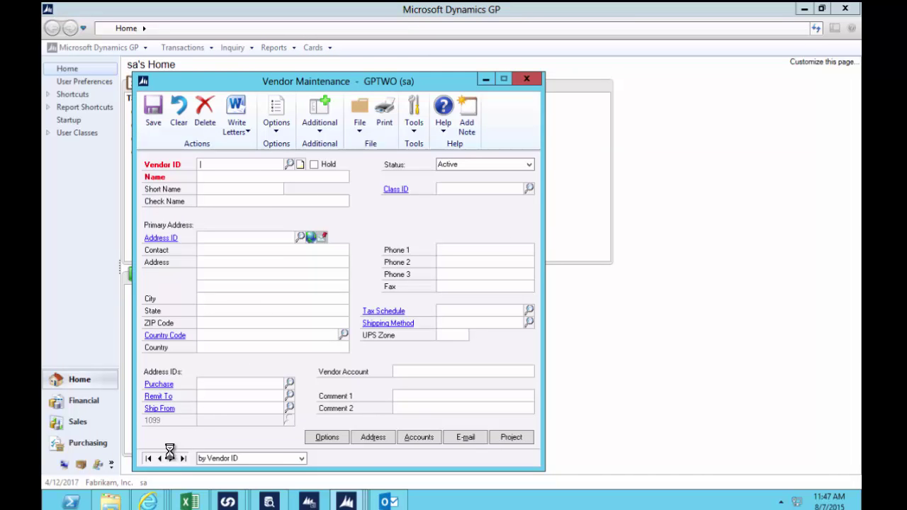
{"action": "left_click", "coordinate": [171, 458]}
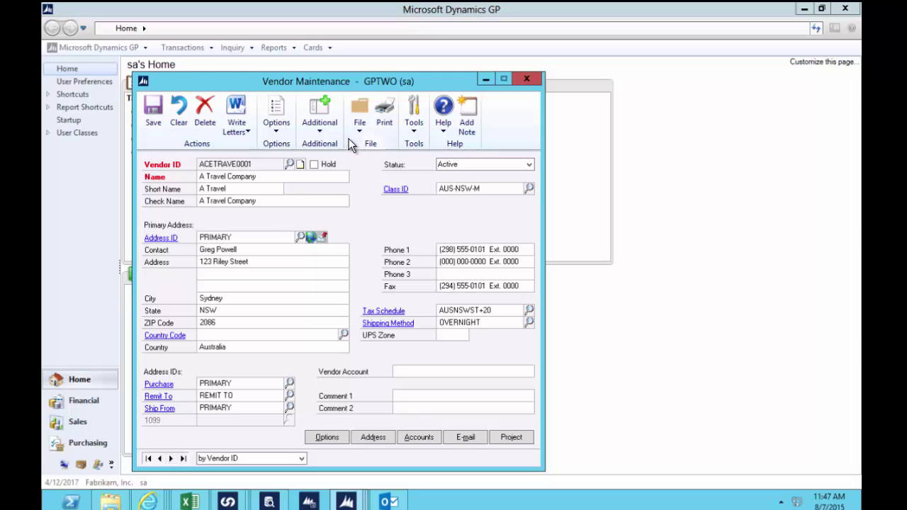
- Set the vendor's agent commission to 6.20% and save the vendor record
{"action": "left_click", "coordinate": [322, 134]}
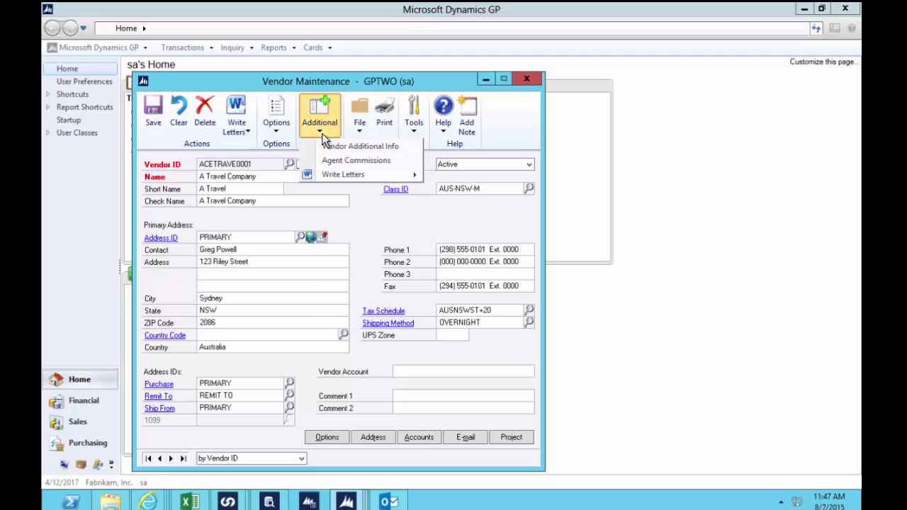
{"action": "left_click", "coordinate": [361, 160]}
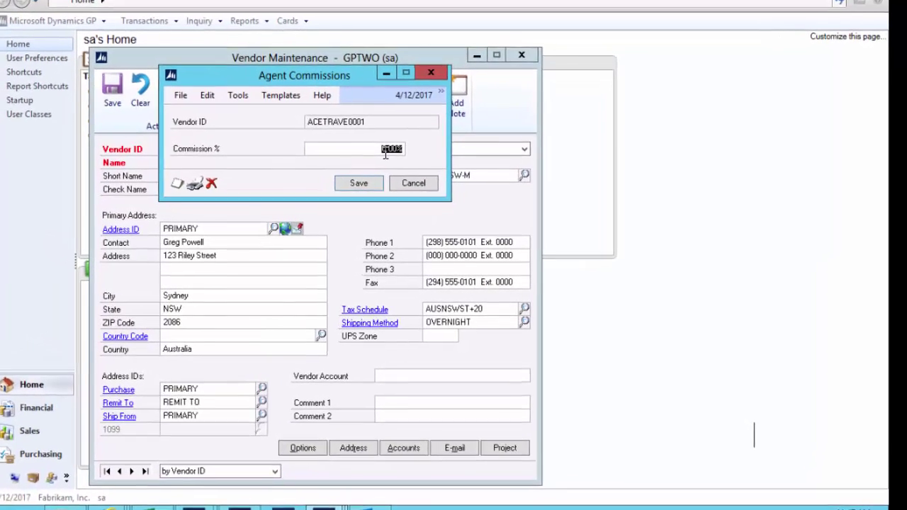
{"action": "type", "text": "6.2"}
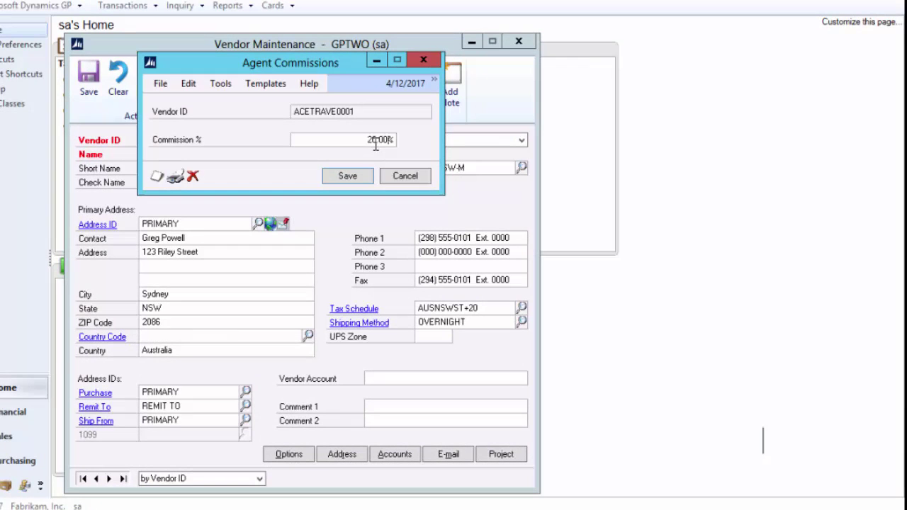
{"action": "left_click", "coordinate": [347, 177]}
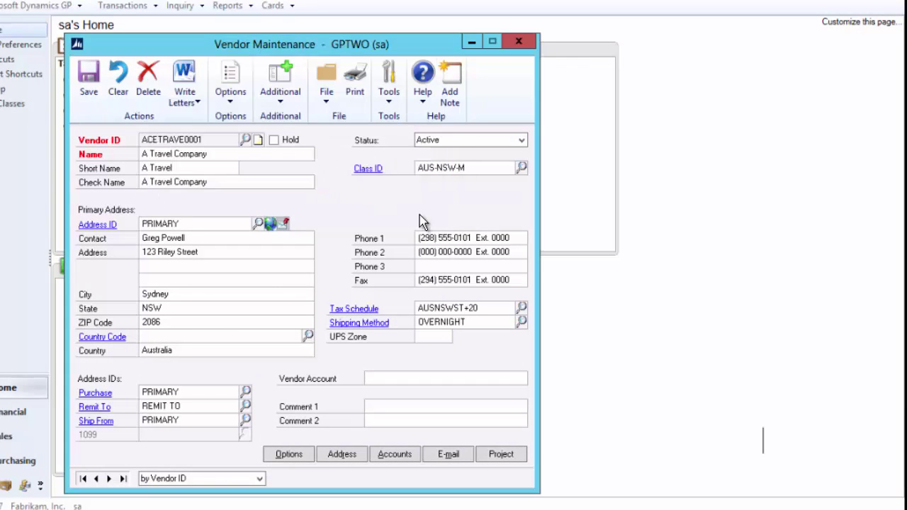
{"action": "left_click", "coordinate": [88, 78]}
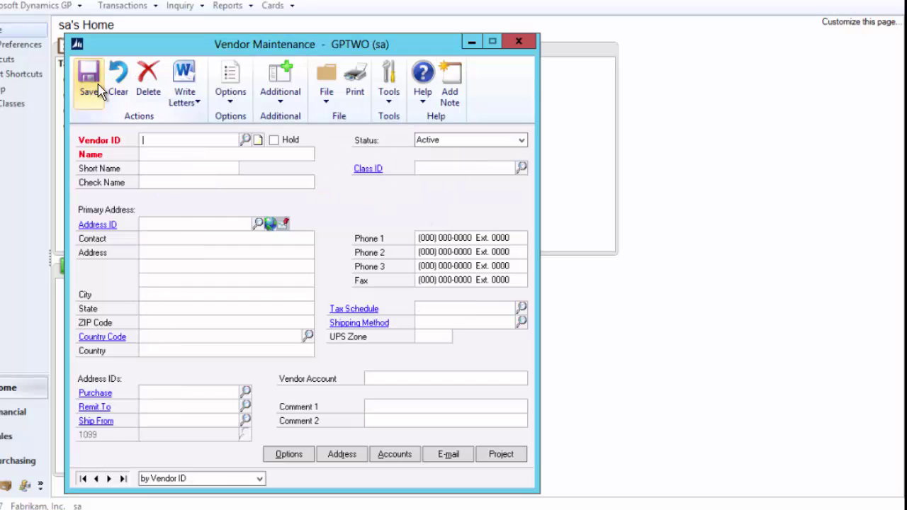
- Close Vendor Maintenance and open Sales Transaction Entry with document type Invoice
{"action": "left_click", "coordinate": [518, 40]}
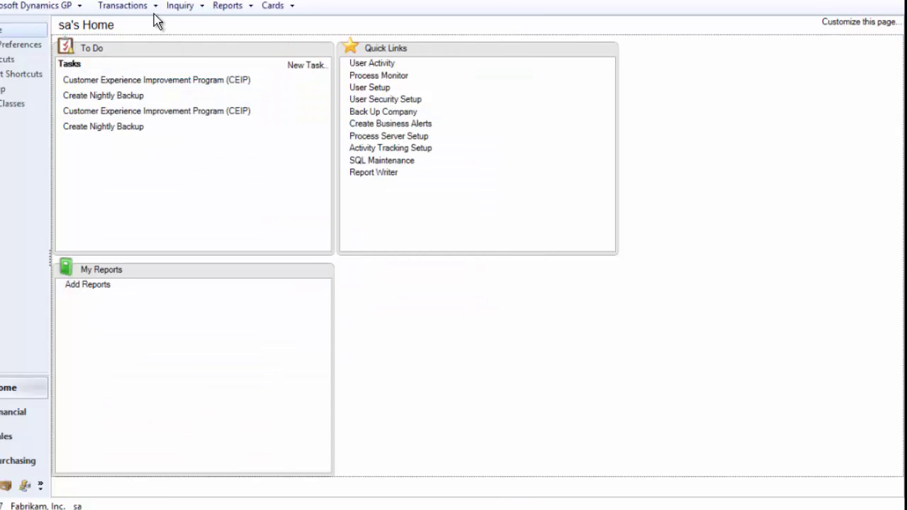
{"action": "left_click", "coordinate": [144, 7]}
{"action": "mouse_move", "coordinate": [147, 40]}
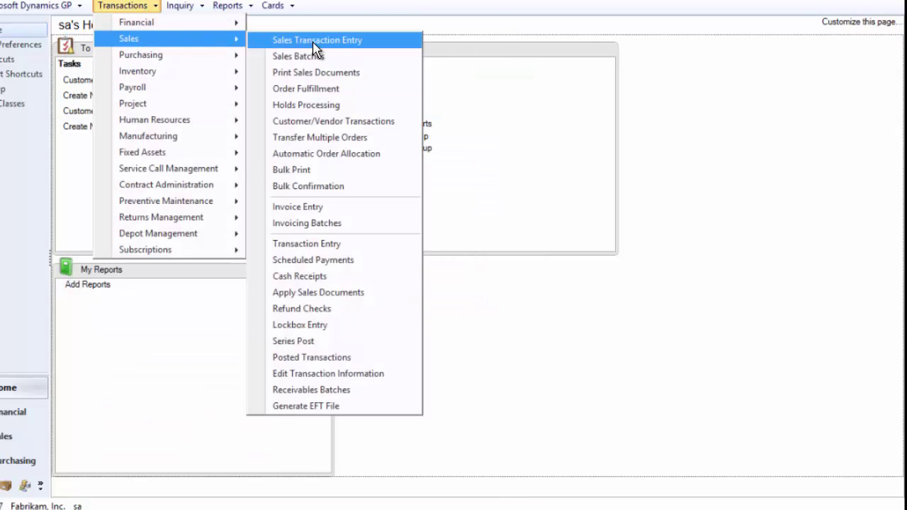
{"action": "left_click", "coordinate": [372, 40]}
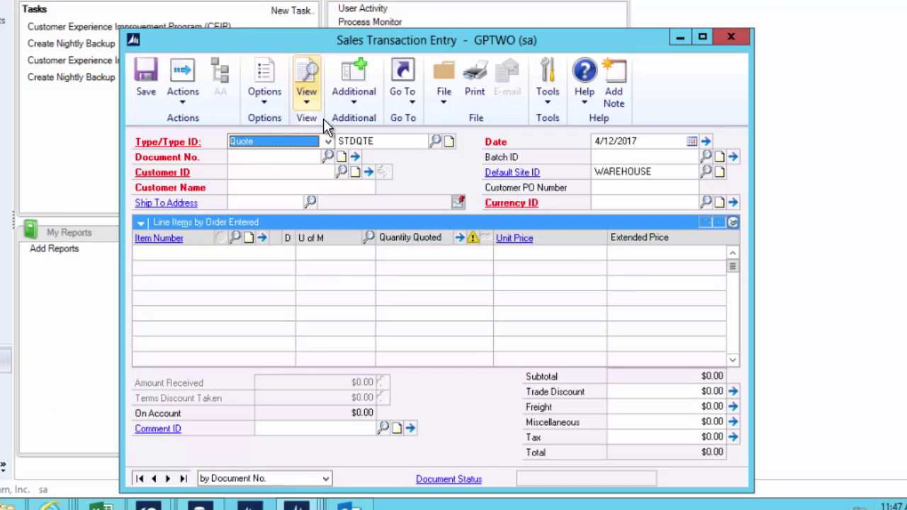
{"action": "left_click", "coordinate": [328, 142]}
{"action": "key", "text": "Down"}
{"action": "key", "text": "Down"}
{"action": "key", "text": "Down"}
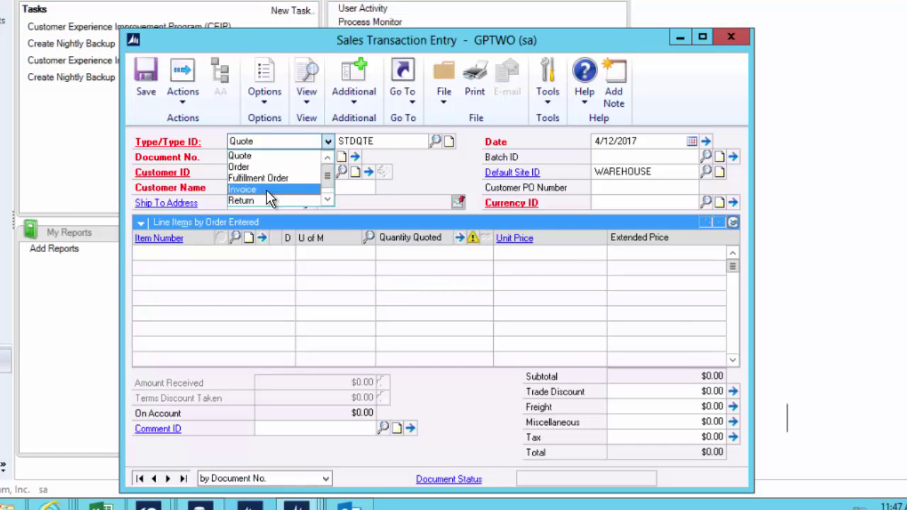
{"action": "key", "text": "Return"}
- Load the unposted Vancouver Resort Hotels invoice and select its 5-CONTRACTS line
{"action": "left_click", "coordinate": [326, 157]}
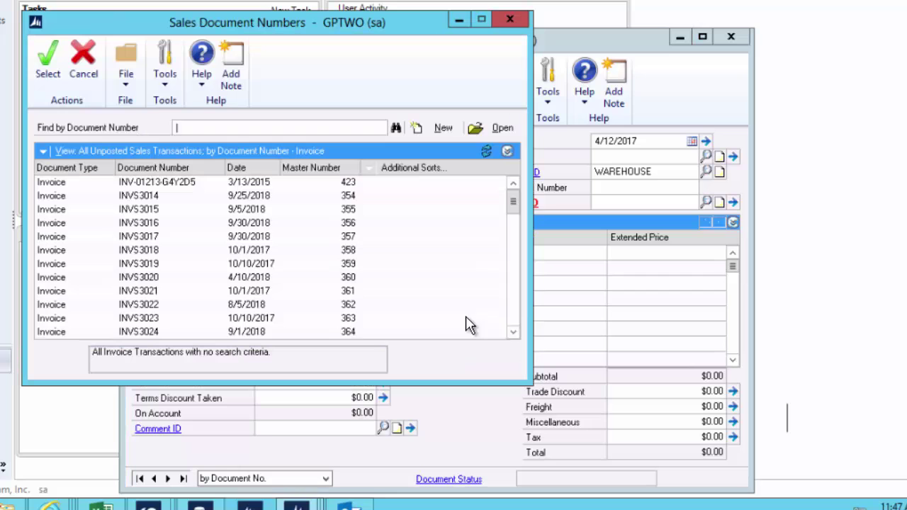
{"action": "double_click", "coordinate": [267, 296]}
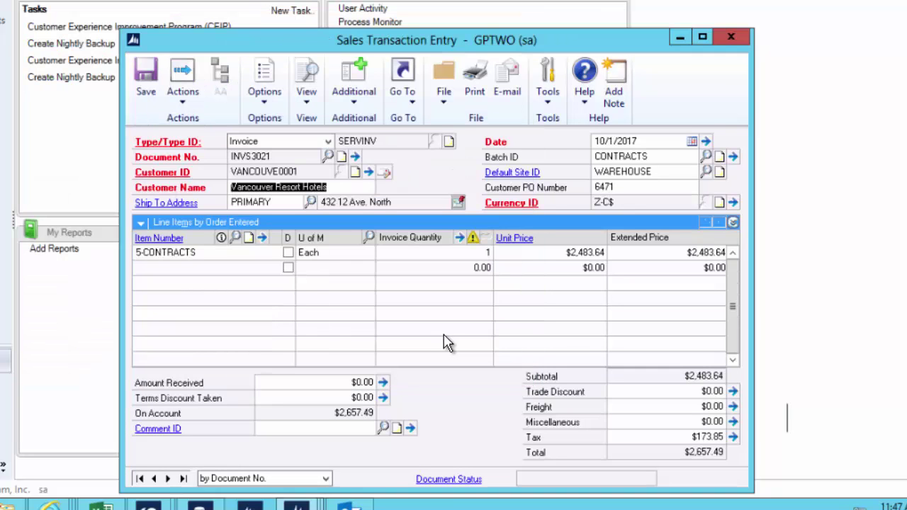
{"action": "left_click", "coordinate": [225, 254]}
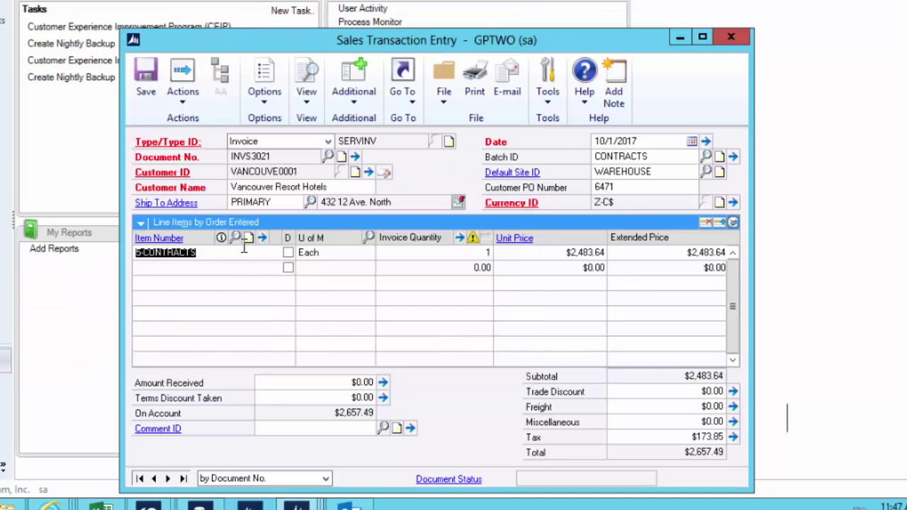
- Open the 5-CONTRACTS line's Agent window and pick vendor Bergeron Communications Sol. as agent
{"action": "left_click", "coordinate": [261, 238]}
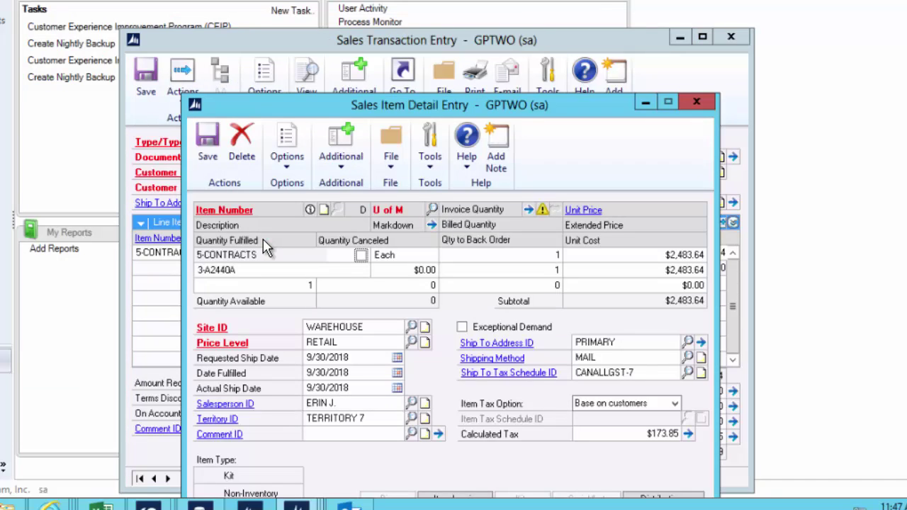
{"action": "left_click", "coordinate": [344, 168]}
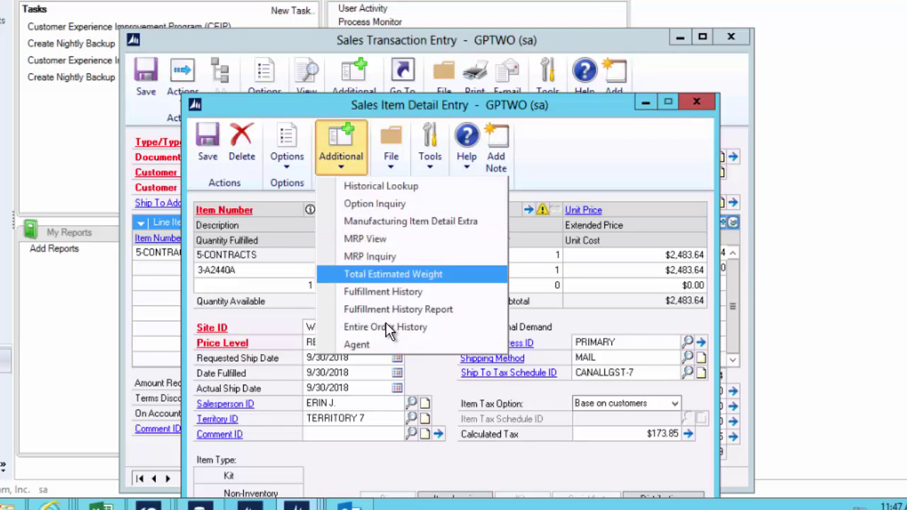
{"action": "left_click", "coordinate": [388, 347]}
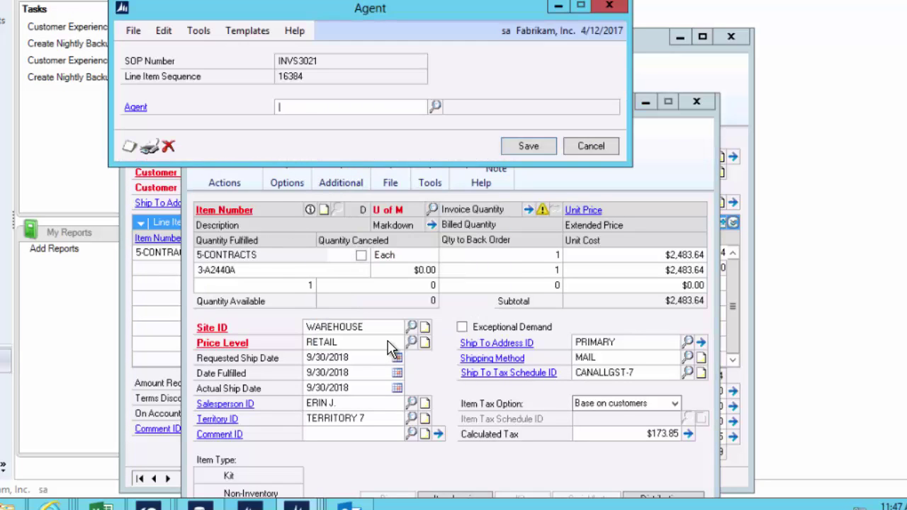
{"action": "left_click", "coordinate": [435, 107]}
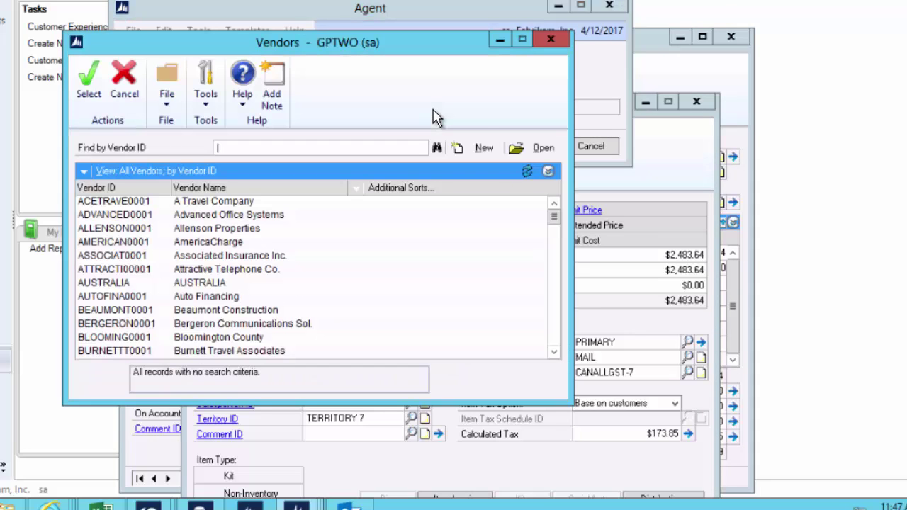
{"action": "double_click", "coordinate": [236, 325]}
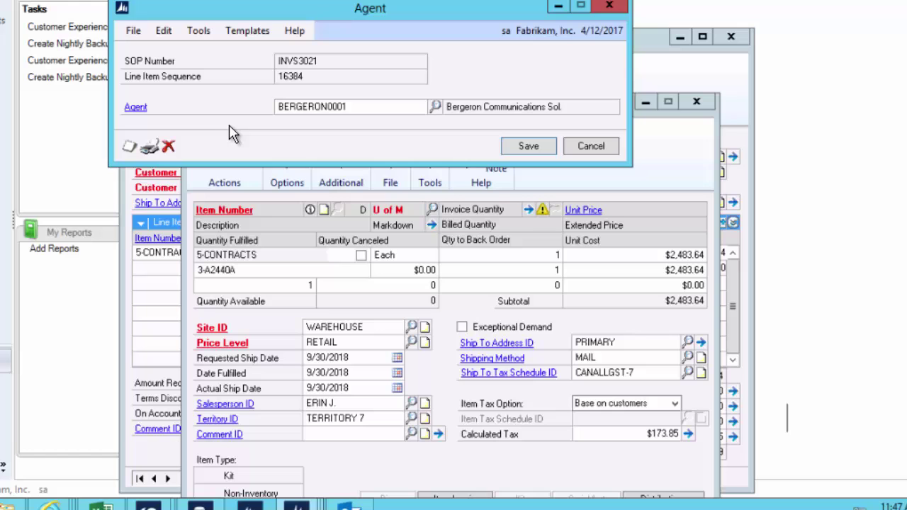
- Give Bergeron Communications Sol. a 2.22% commission, save the vendor, then save the line's agent
{"action": "left_click", "coordinate": [153, 112]}
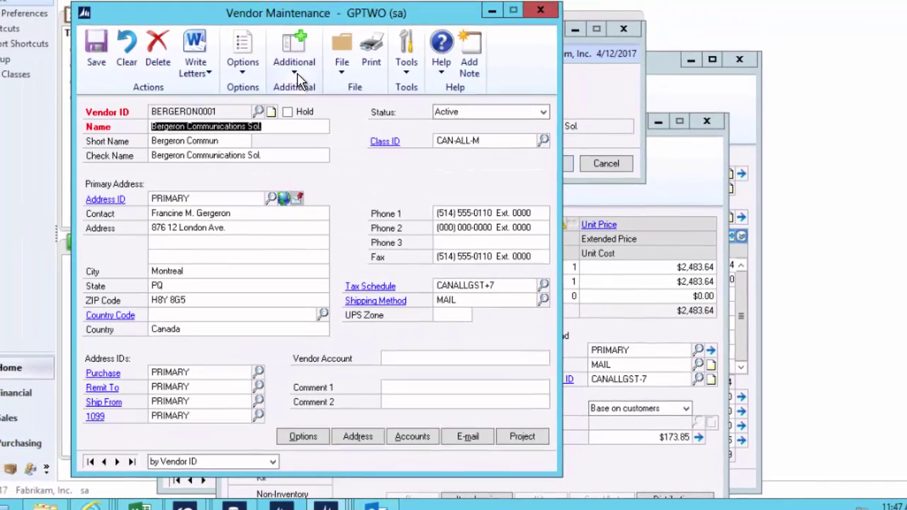
{"action": "left_click", "coordinate": [263, 51]}
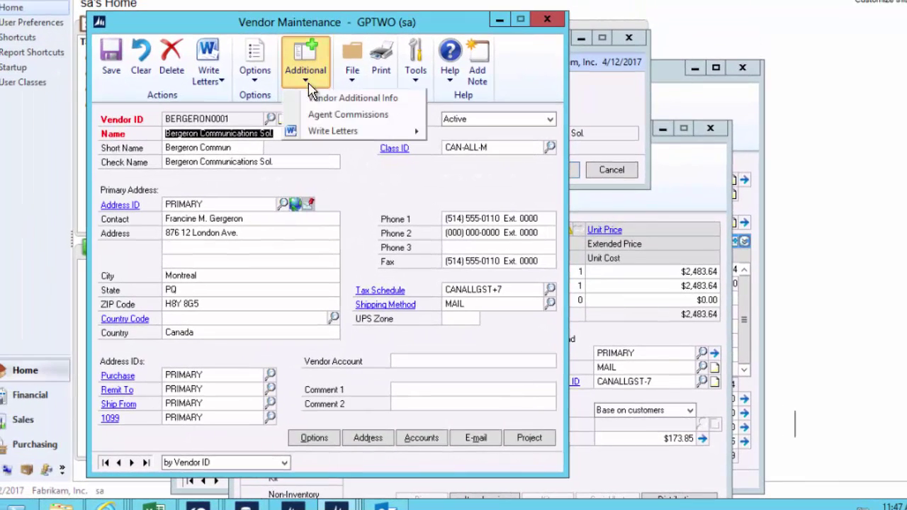
{"action": "left_click", "coordinate": [347, 114]}
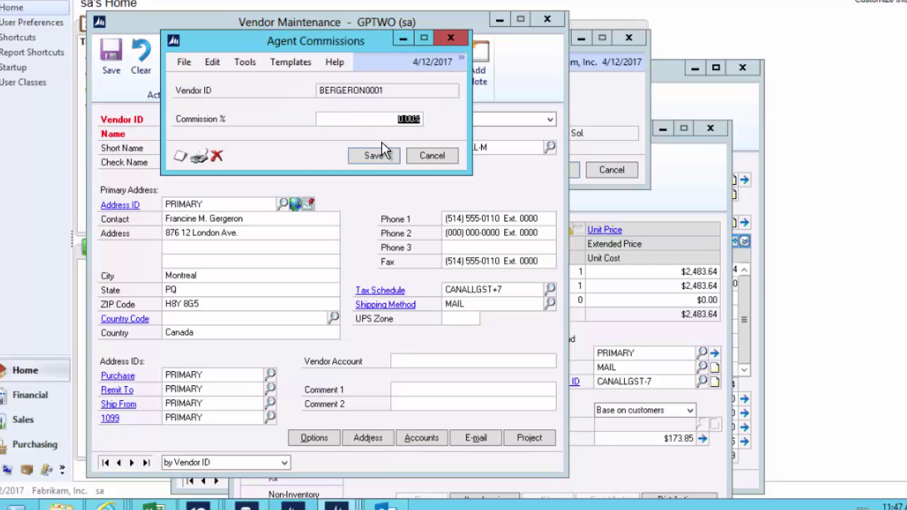
{"action": "type", "text": "2.22"}
{"action": "left_click", "coordinate": [386, 156]}
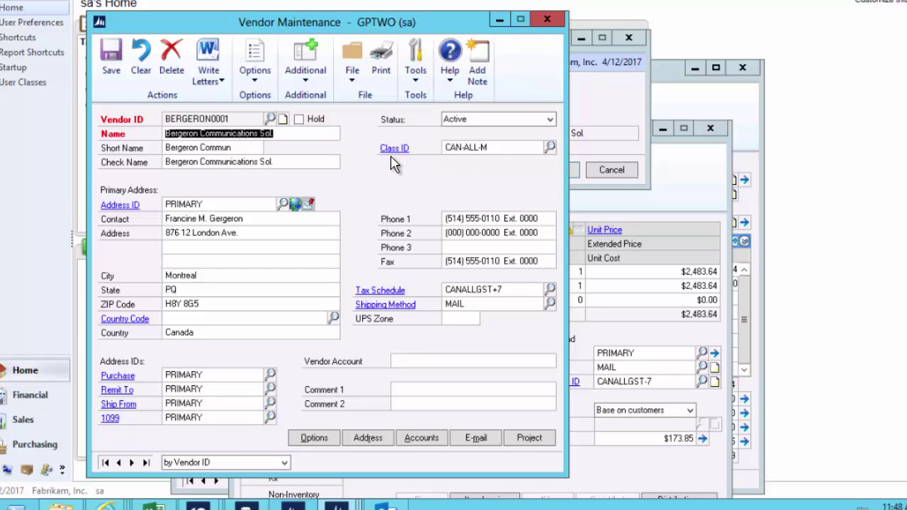
{"action": "left_click", "coordinate": [111, 58]}
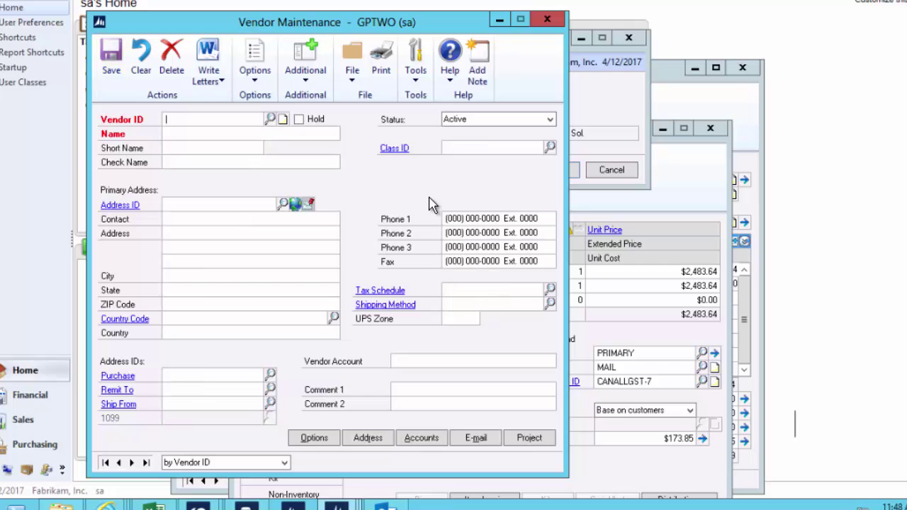
{"action": "left_click", "coordinate": [547, 20]}
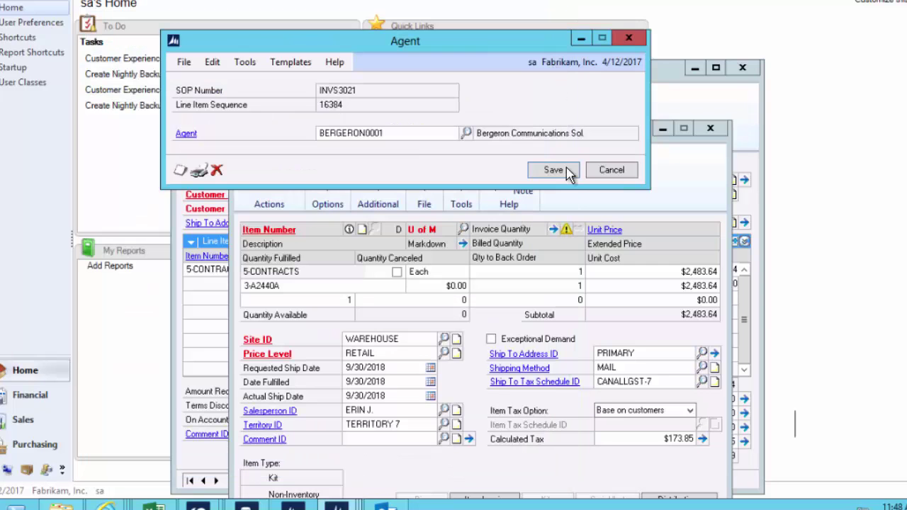
{"action": "left_click", "coordinate": [553, 171]}
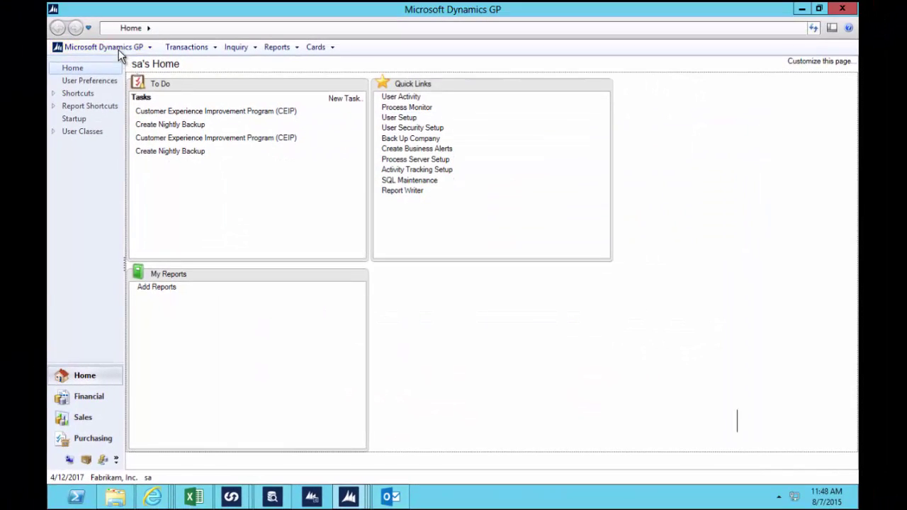
- Open SmartList Builder and load the AGENTCOMM SmartList definition
{"action": "left_click", "coordinate": [119, 48]}
{"action": "mouse_move", "coordinate": [125, 106]}
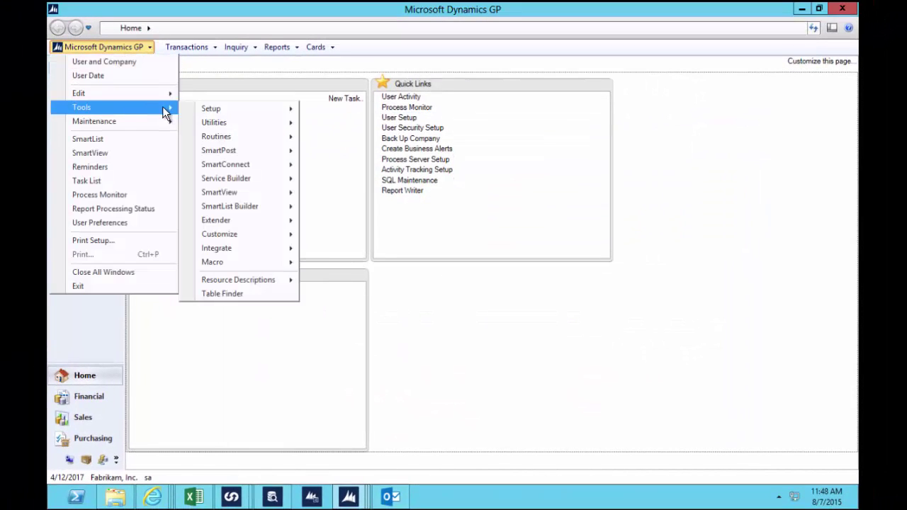
{"action": "mouse_move", "coordinate": [263, 207]}
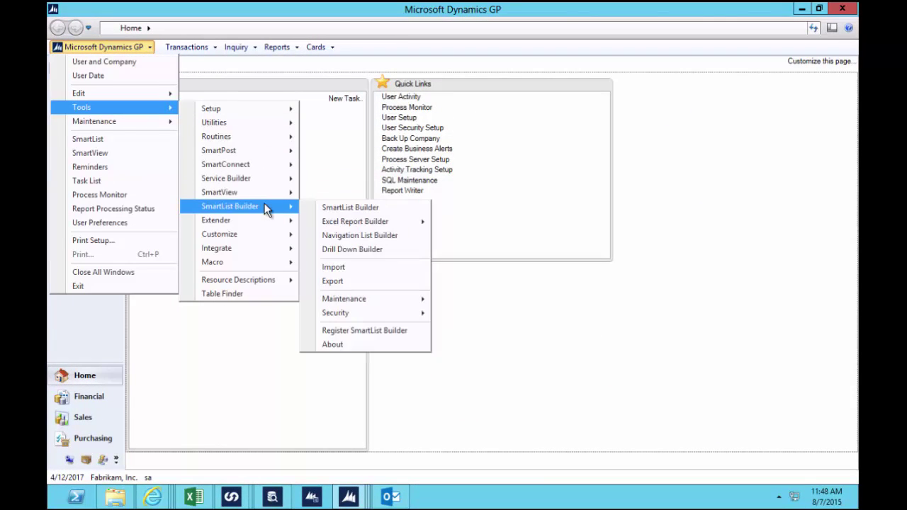
{"action": "left_click", "coordinate": [350, 207]}
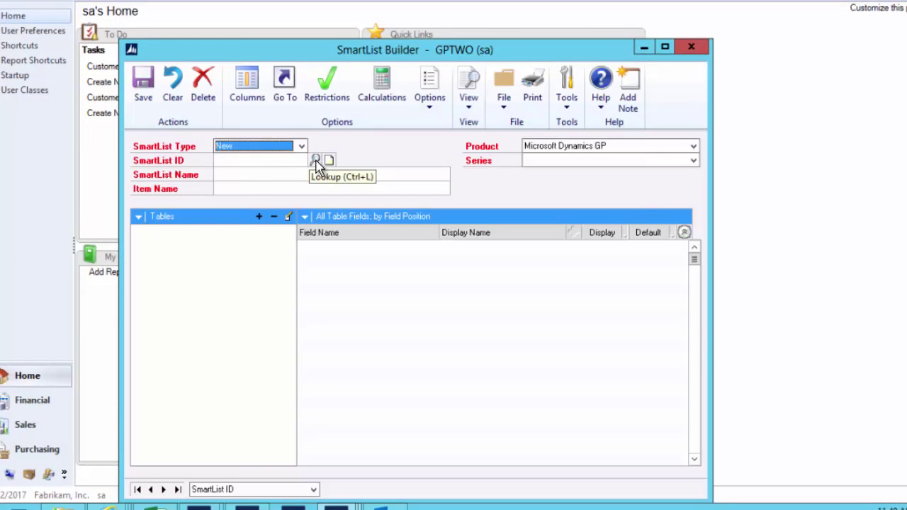
{"action": "left_click", "coordinate": [316, 159]}
{"action": "double_click", "coordinate": [304, 234]}
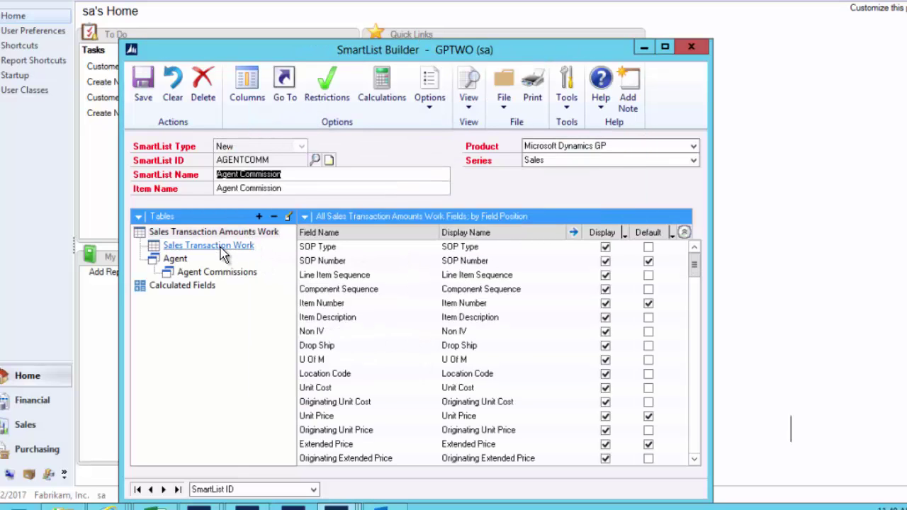
- Review the Agent tables and Commission Amount formula (Commission % × Extended Price / 100), then save AGENTCOMM
{"action": "left_click", "coordinate": [179, 260]}
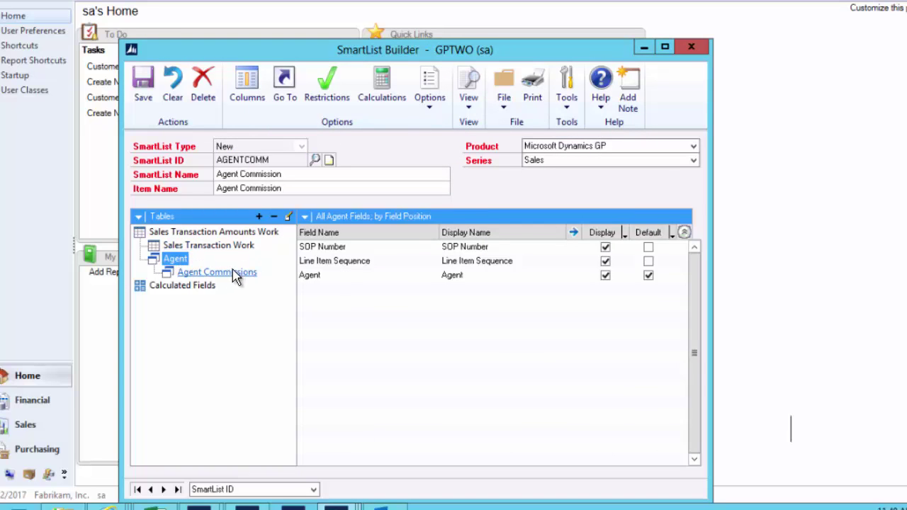
{"action": "left_click", "coordinate": [234, 275]}
{"action": "left_click", "coordinate": [187, 289]}
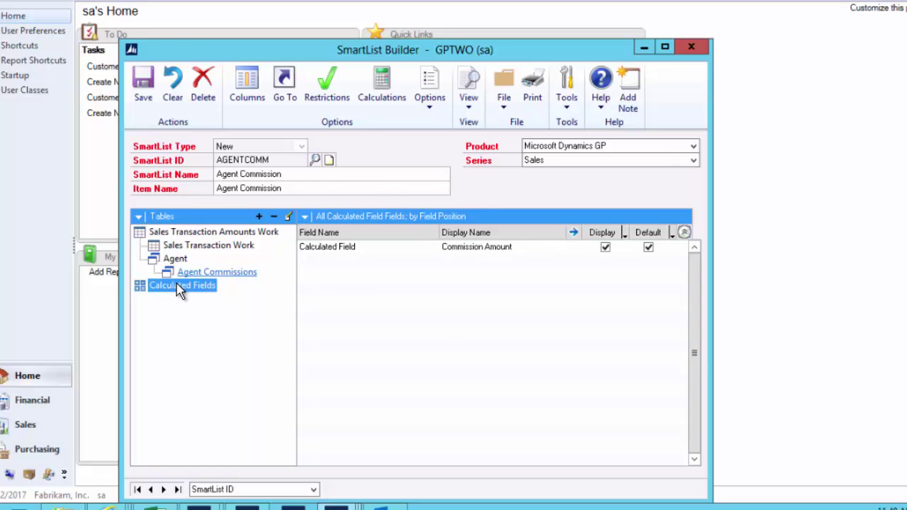
{"action": "double_click", "coordinate": [180, 287]}
{"action": "left_click", "coordinate": [250, 120]}
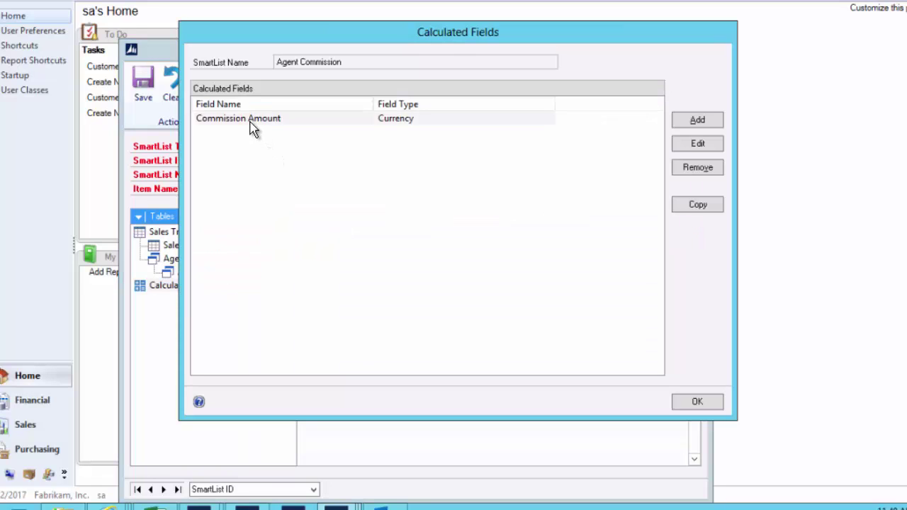
{"action": "double_click", "coordinate": [252, 122]}
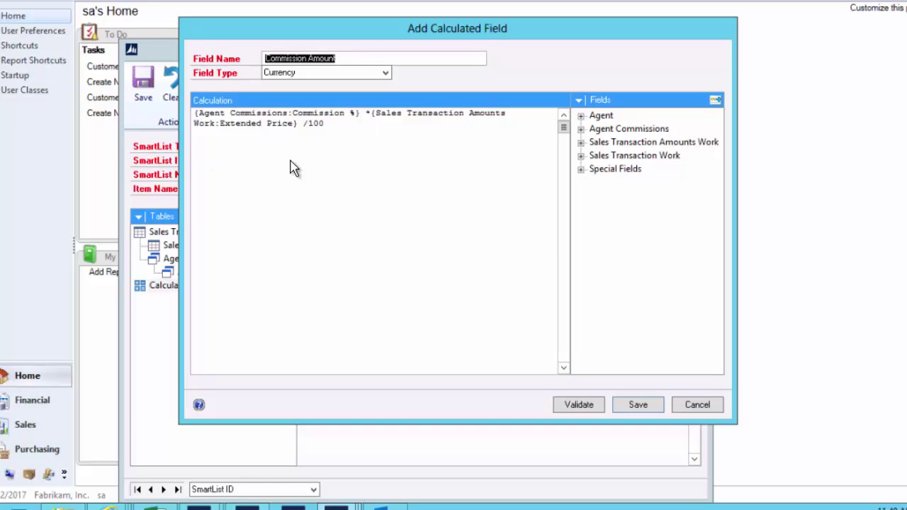
{"action": "left_click", "coordinate": [637, 405]}
{"action": "left_click", "coordinate": [694, 402]}
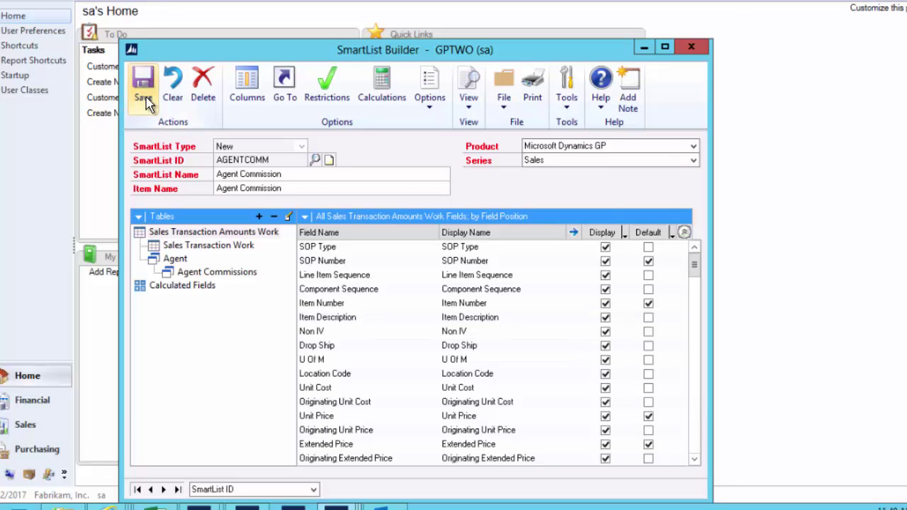
{"action": "left_click", "coordinate": [145, 99]}
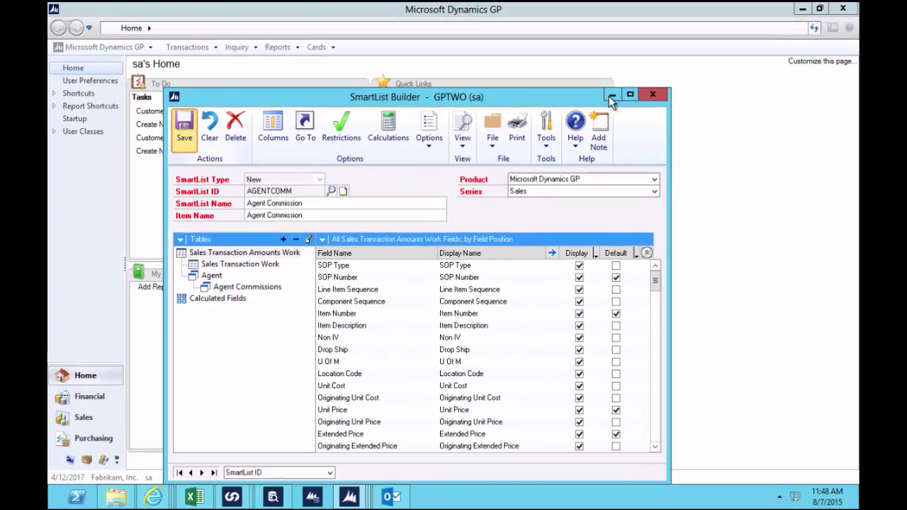
- Close SmartList Builder and display the Sales > Agent Commission - Invoices SmartList with commission amounts
{"action": "left_click", "coordinate": [653, 93]}
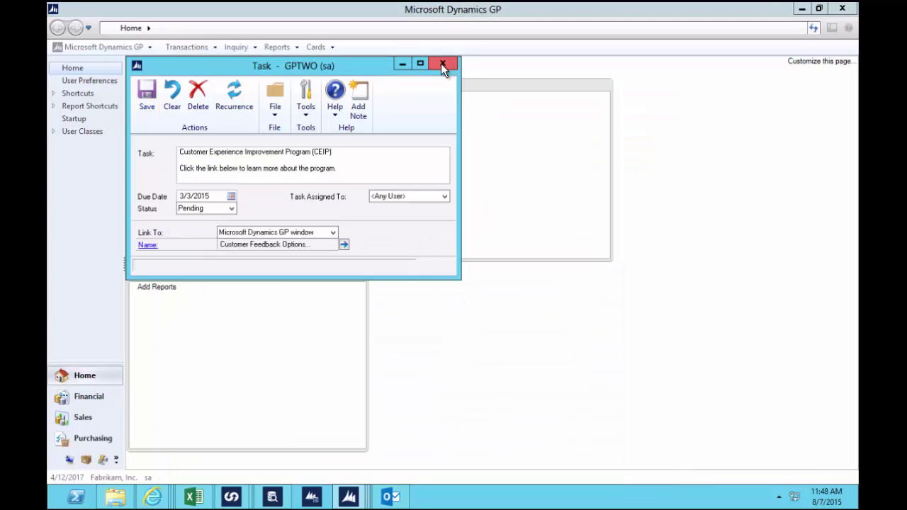
{"action": "left_click", "coordinate": [440, 63]}
{"action": "left_click", "coordinate": [96, 46]}
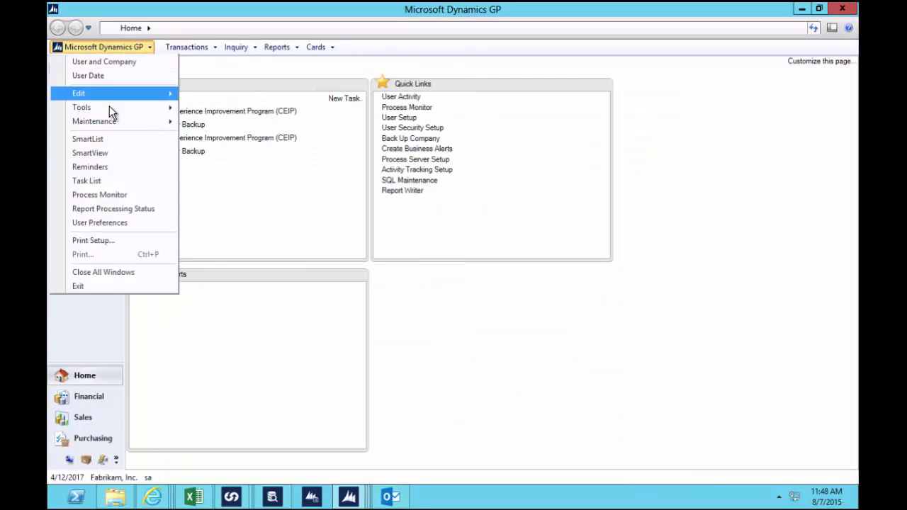
{"action": "left_click", "coordinate": [104, 139]}
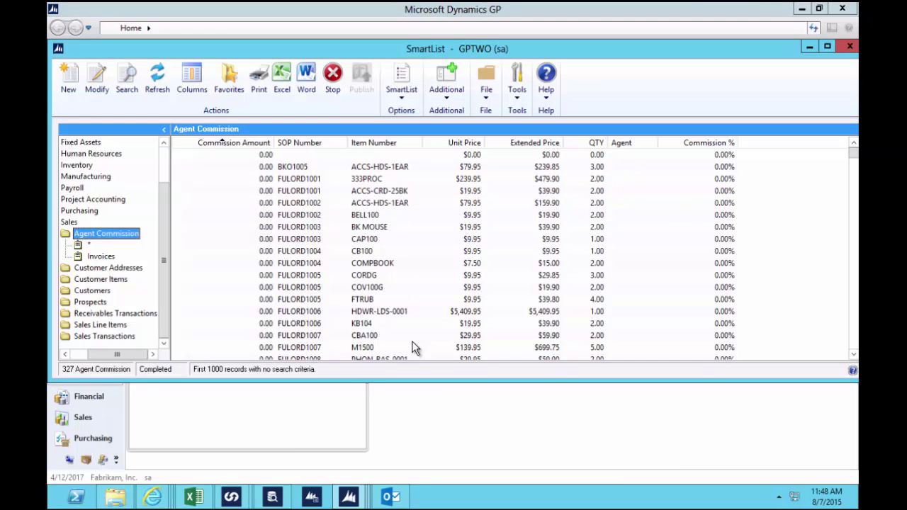
{"action": "left_click", "coordinate": [100, 257]}
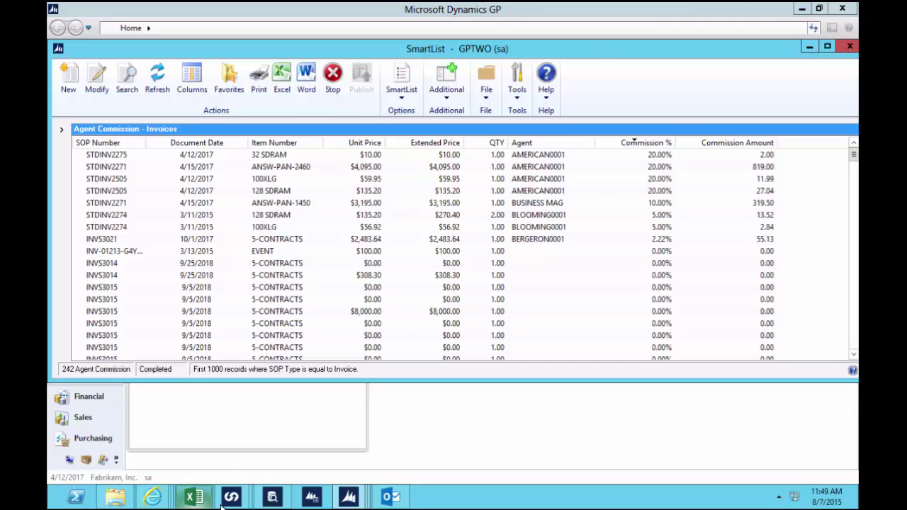
- Review the AGENTCOMMISSION map's data source, destination and Create payables transaction mapping, then save it
{"action": "mouse_move", "coordinate": [231, 498]}
{"action": "left_click", "coordinate": [153, 442]}
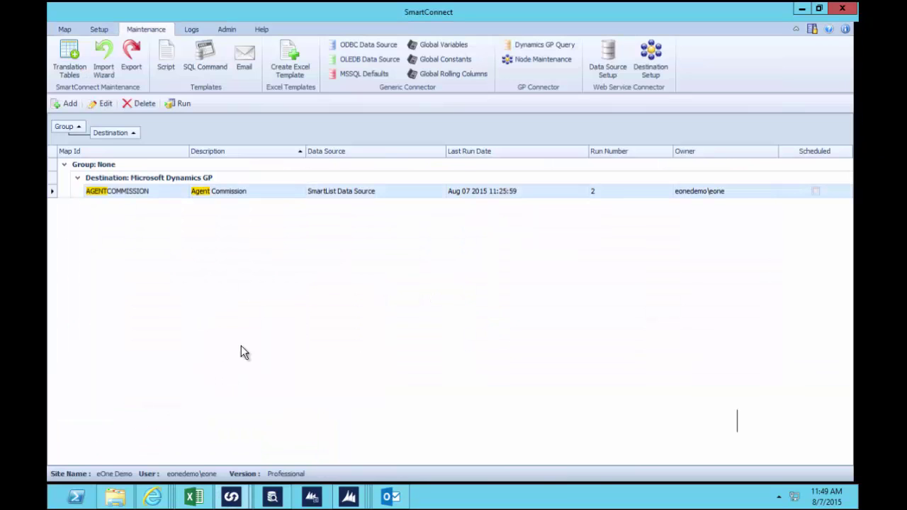
{"action": "double_click", "coordinate": [128, 190]}
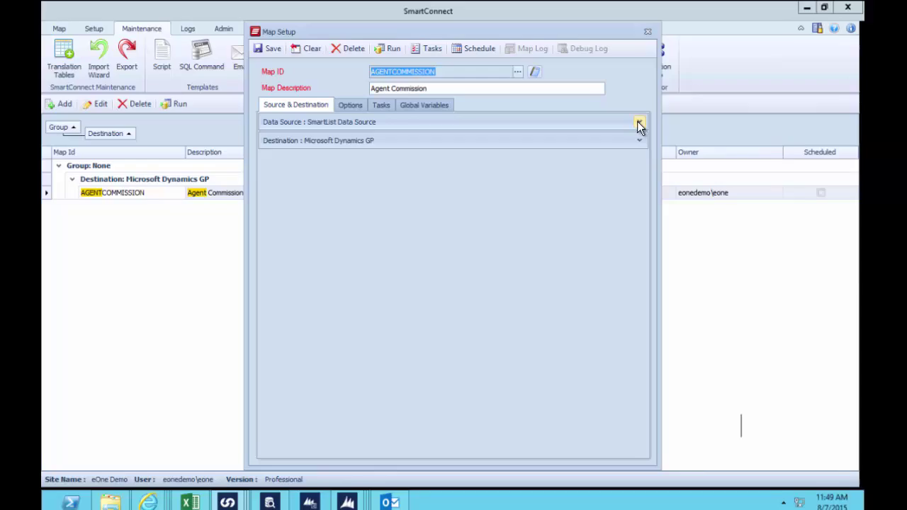
{"action": "left_click", "coordinate": [636, 121]}
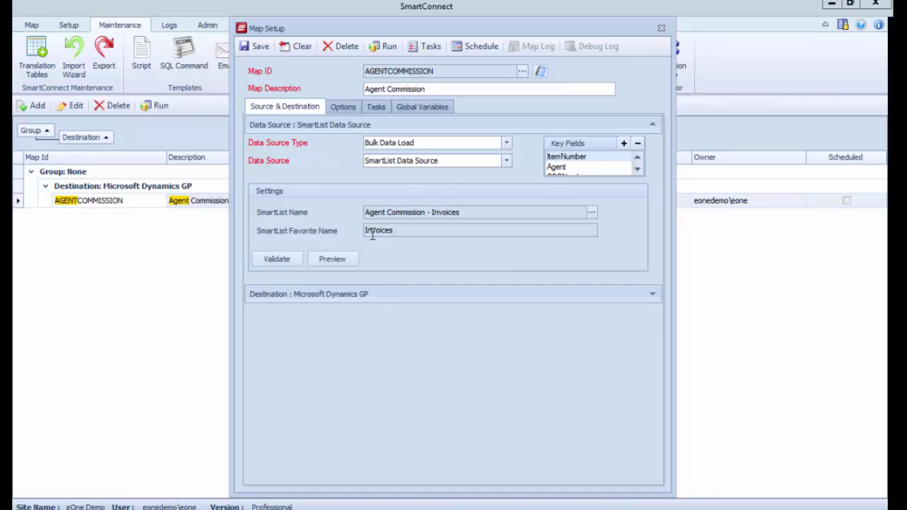
{"action": "left_click", "coordinate": [652, 294]}
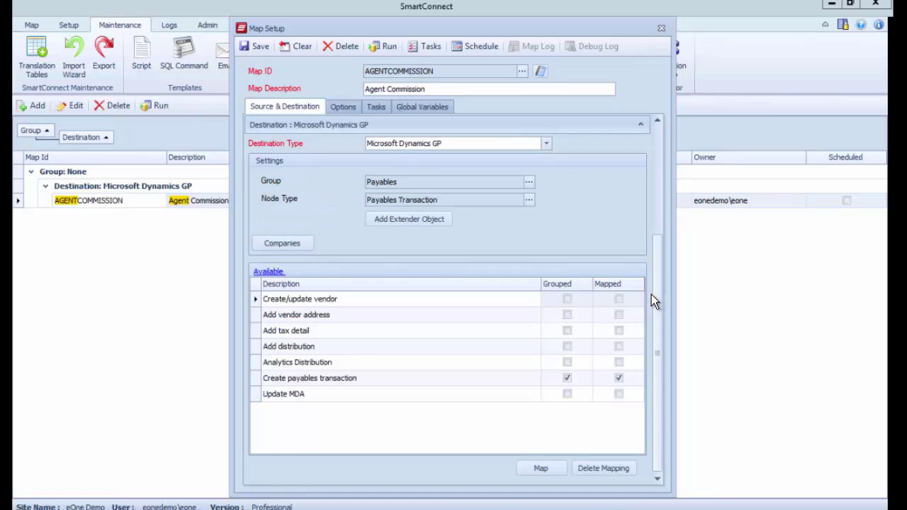
{"action": "double_click", "coordinate": [327, 377]}
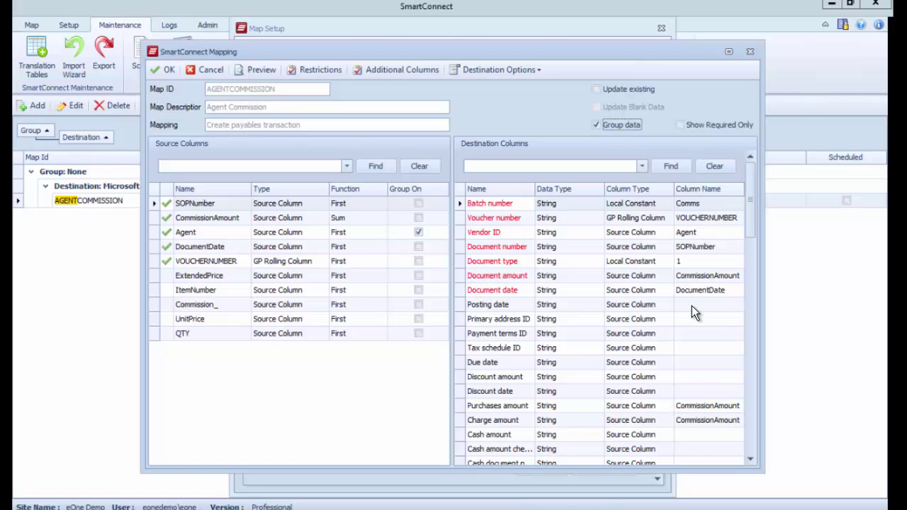
{"action": "left_click", "coordinate": [163, 71]}
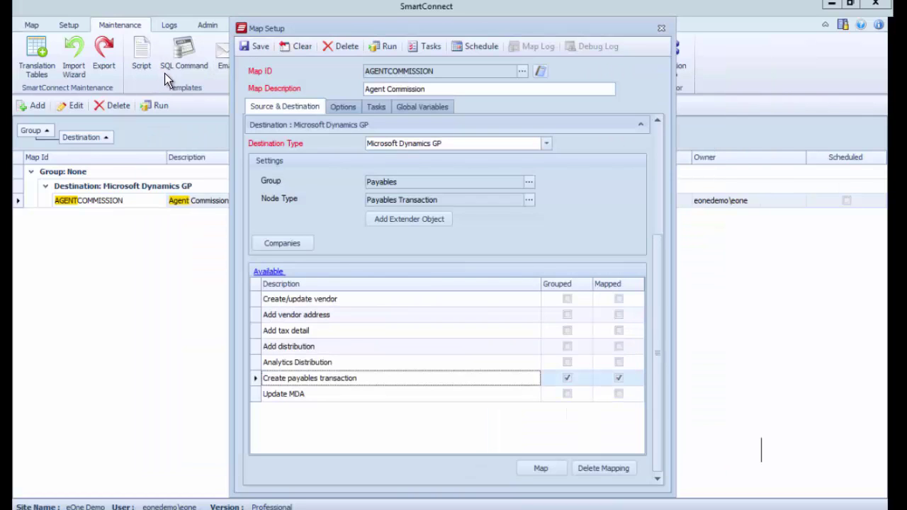
{"action": "left_click", "coordinate": [250, 50]}
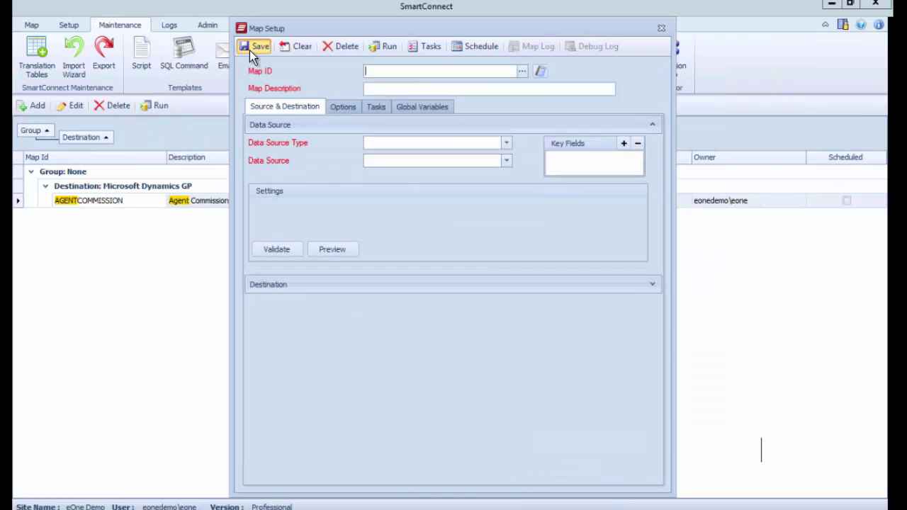
- Close Map Setup and run SmartConnect from the Agent Commission - Invoices SmartList's Additional menu
{"action": "left_click", "coordinate": [661, 29]}
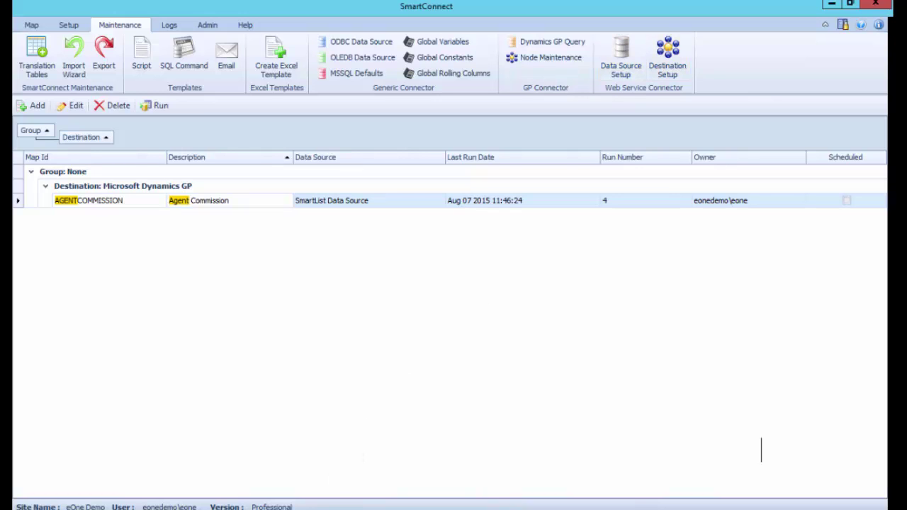
{"action": "mouse_move", "coordinate": [364, 479]}
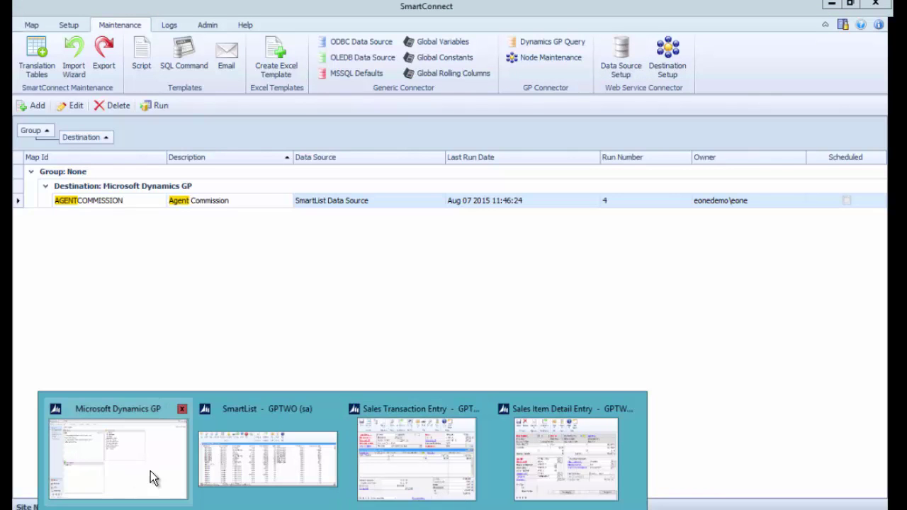
{"action": "left_click", "coordinate": [304, 467]}
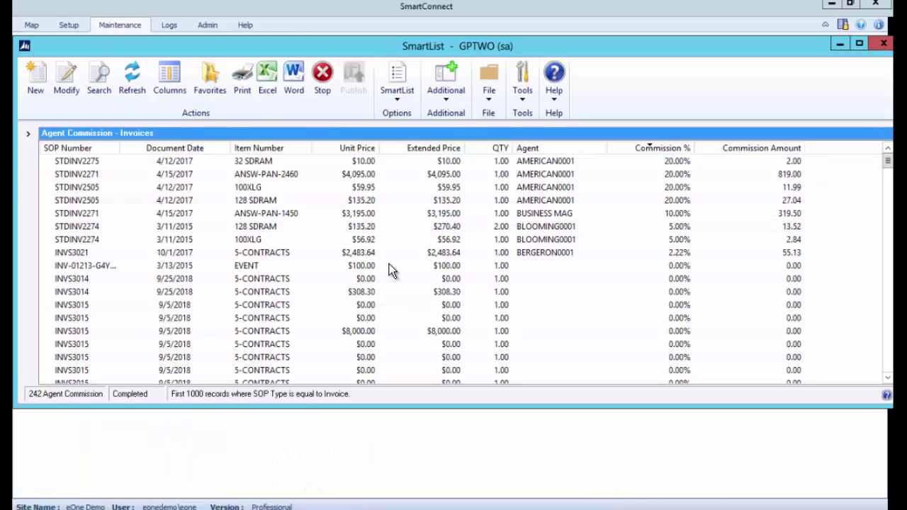
{"action": "left_click", "coordinate": [449, 102]}
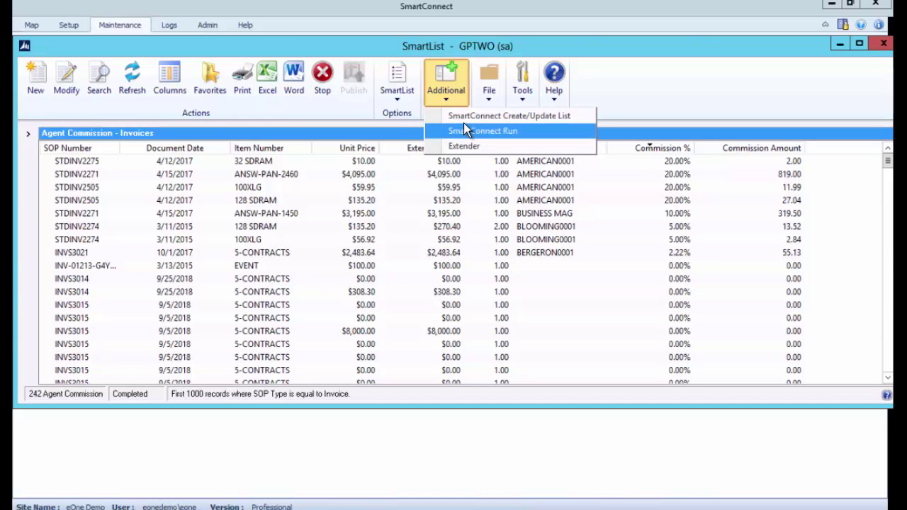
{"action": "left_click", "coordinate": [671, 77]}
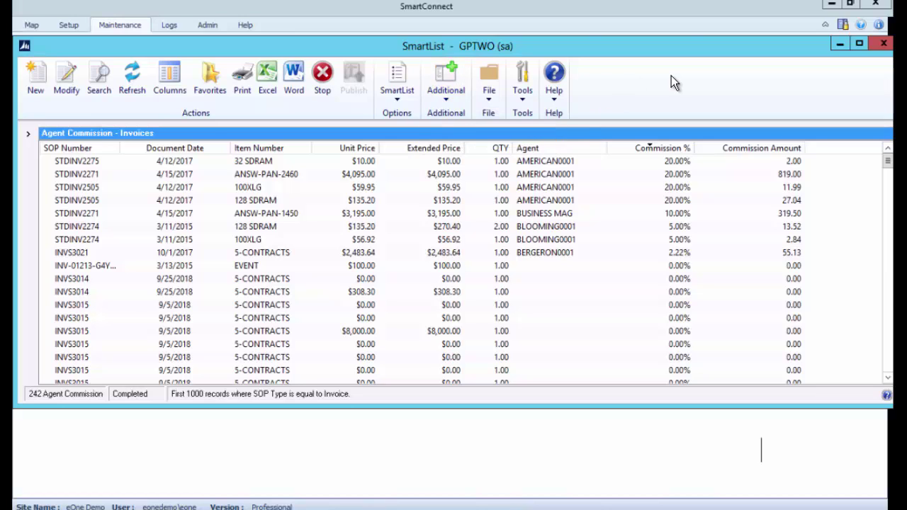